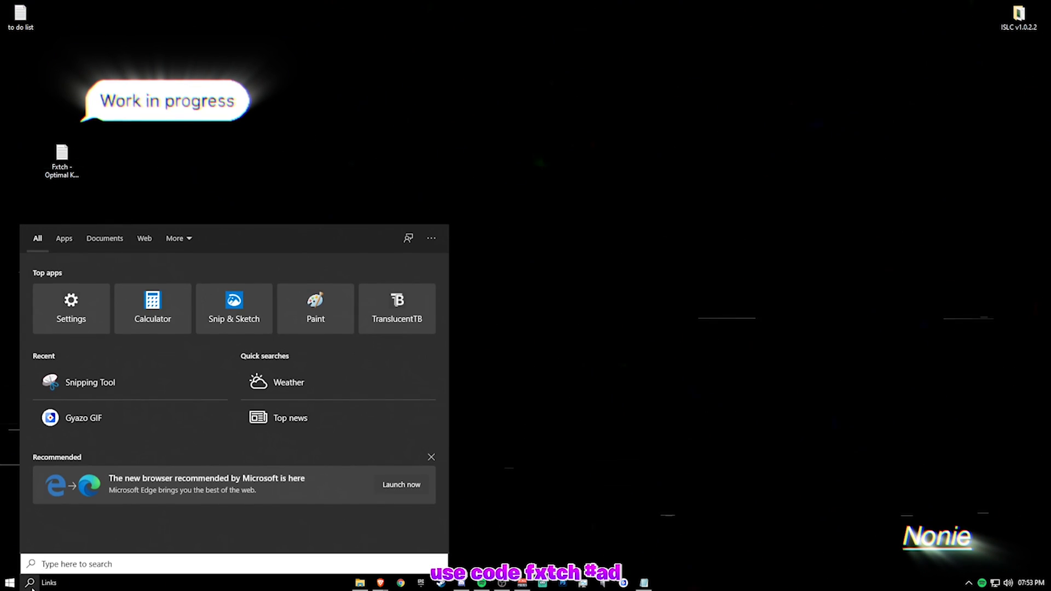
Open the %localappdata% folder from the Run dialog
{"action": "key", "text": "Escape"}
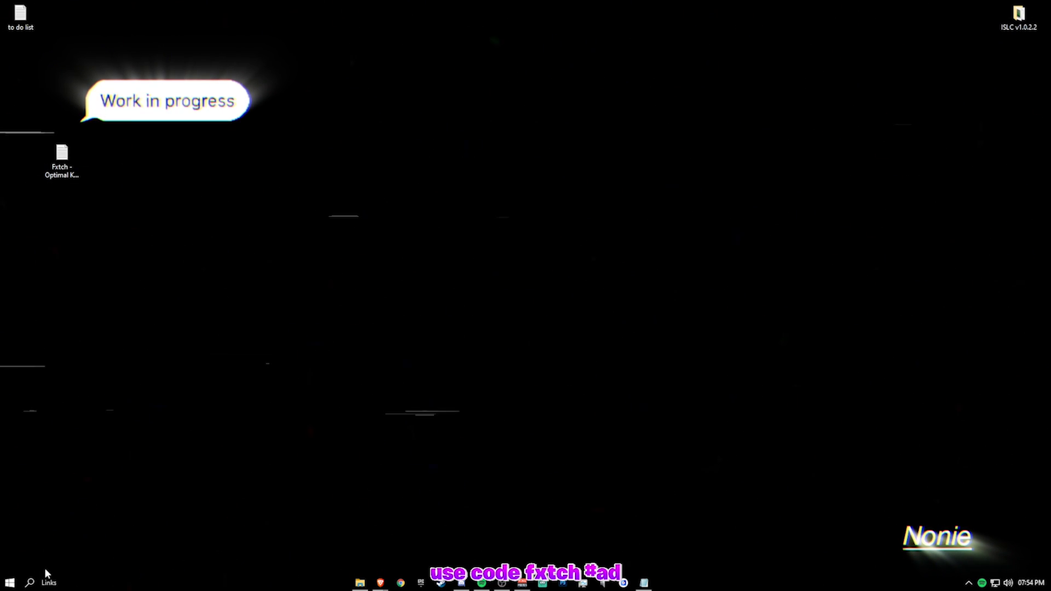
{"action": "left_click", "coordinate": [30, 583]}
{"action": "type", "text": "run"}
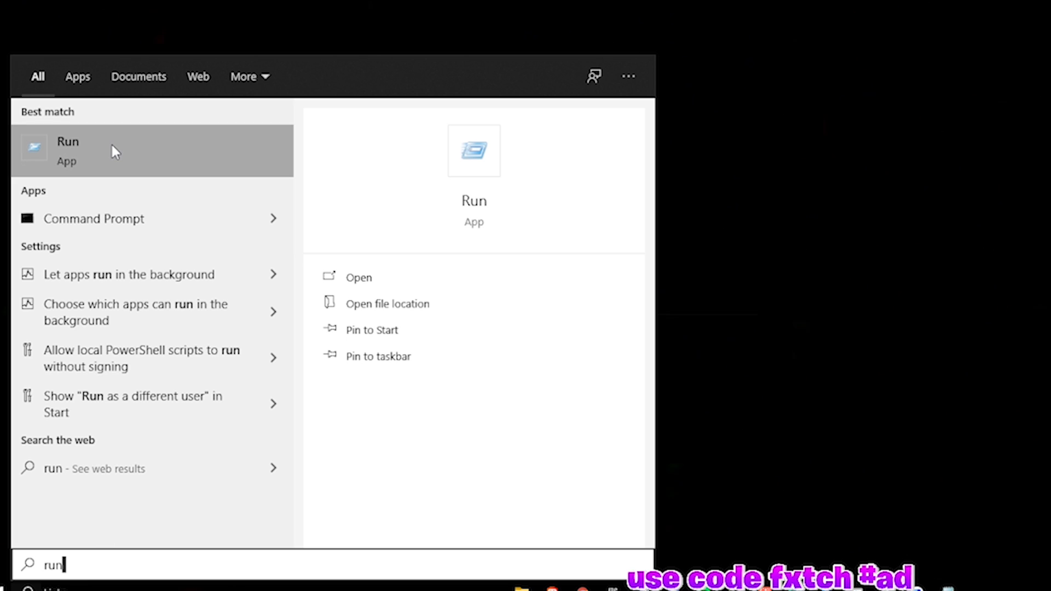
{"action": "left_click", "coordinate": [112, 147]}
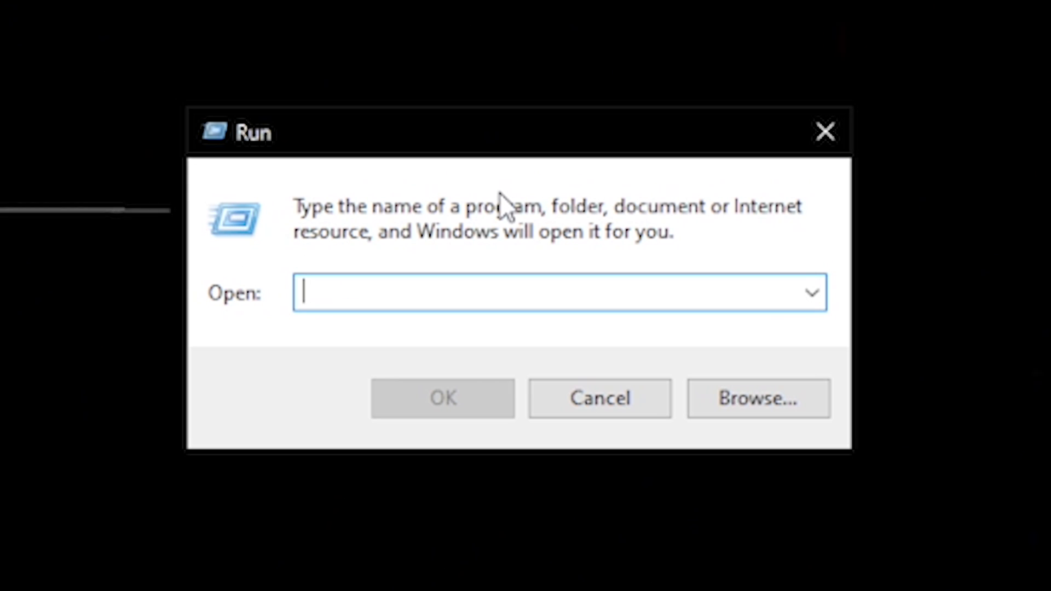
{"action": "type", "text": "%localappdata%"}
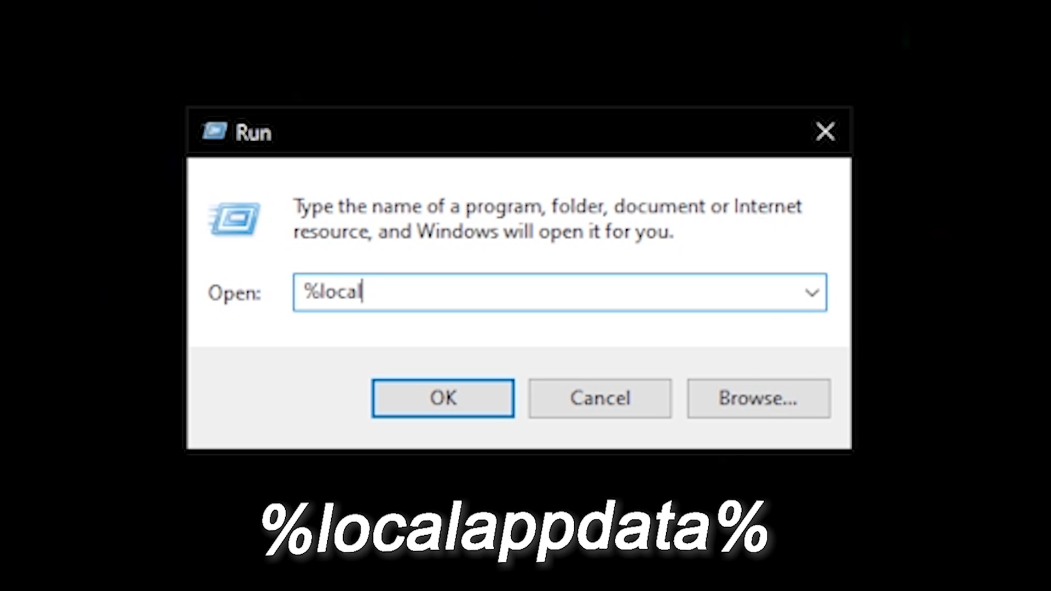
{"action": "left_click", "coordinate": [441, 402]}
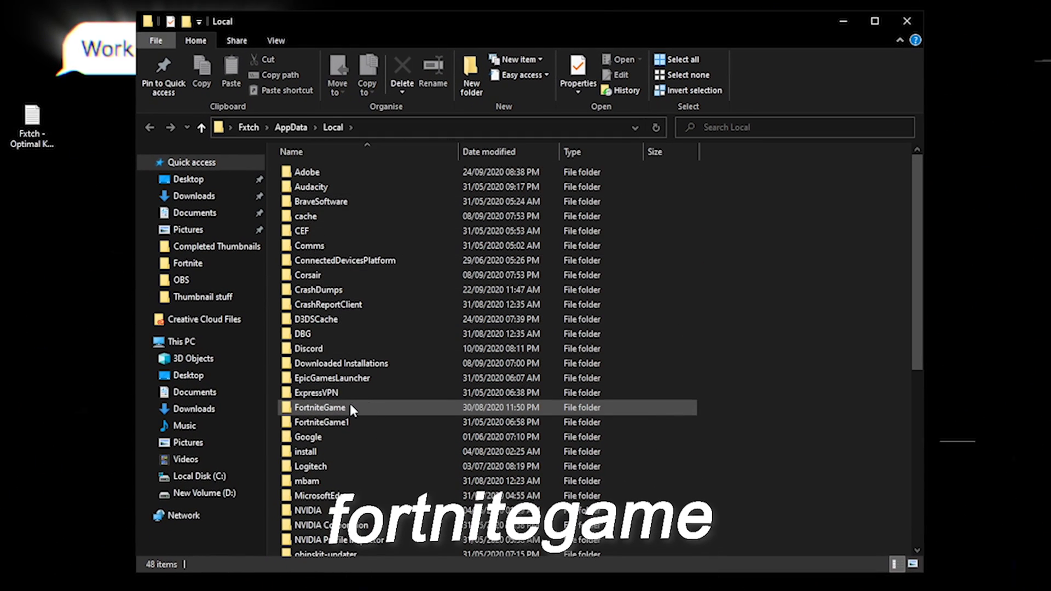
Go through FortniteGame > Saved > Config > WindowsClient to GameUserSettings, then launch Epic Games Launcher
{"action": "double_click", "coordinate": [353, 407]}
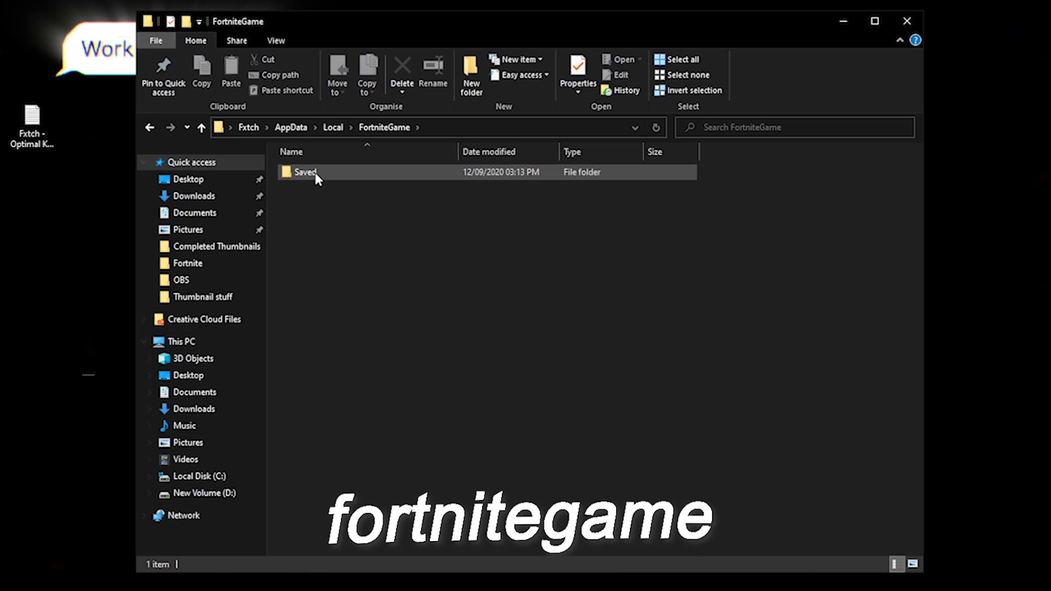
{"action": "double_click", "coordinate": [334, 173]}
{"action": "double_click", "coordinate": [329, 186]}
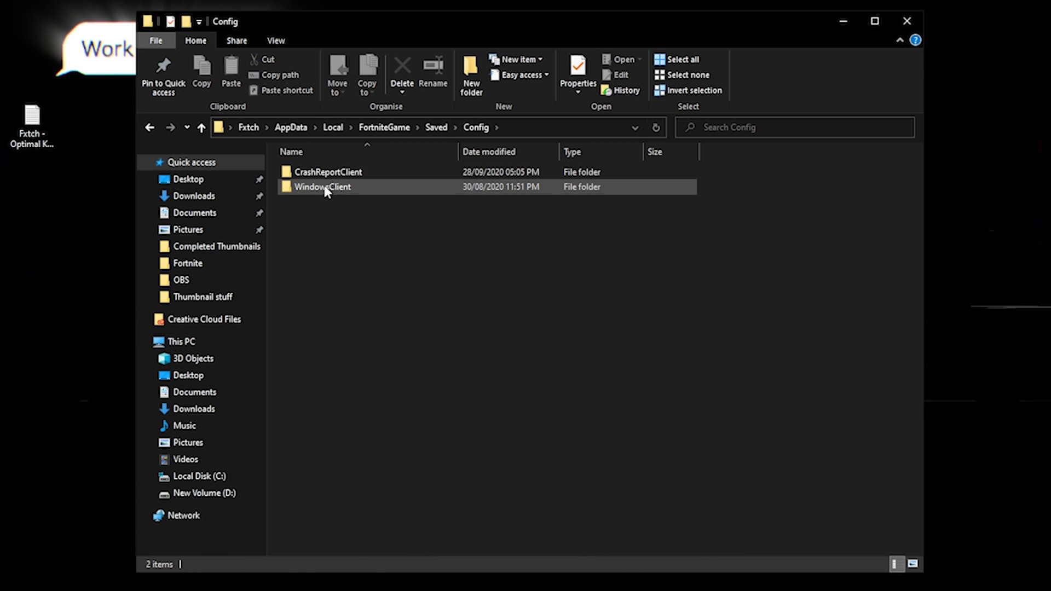
{"action": "double_click", "coordinate": [326, 187]}
{"action": "left_click", "coordinate": [324, 173]}
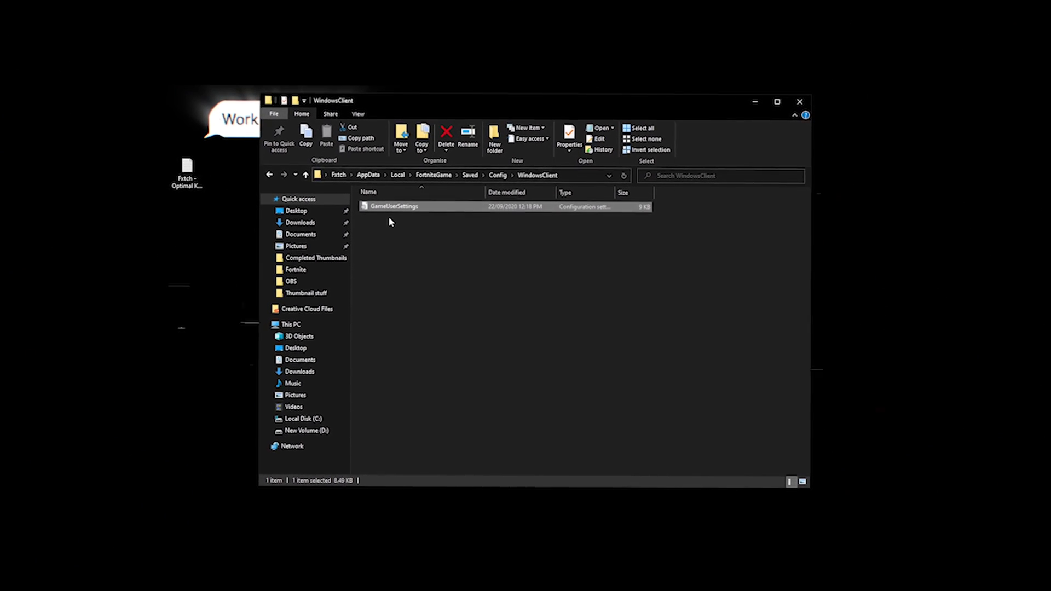
{"action": "double_click", "coordinate": [390, 209]}
{"action": "left_click_drag", "start_coordinate": [627, 158], "coordinate": [745, 213]}
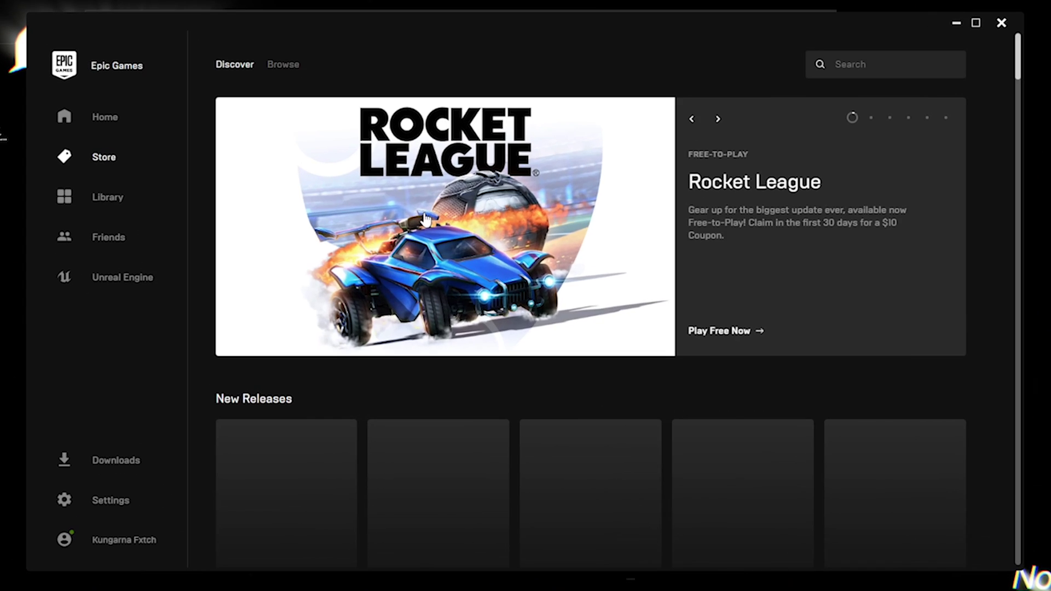
In the Library, view Fortnite's '...' options menu and close it again
{"action": "left_click", "coordinate": [123, 200]}
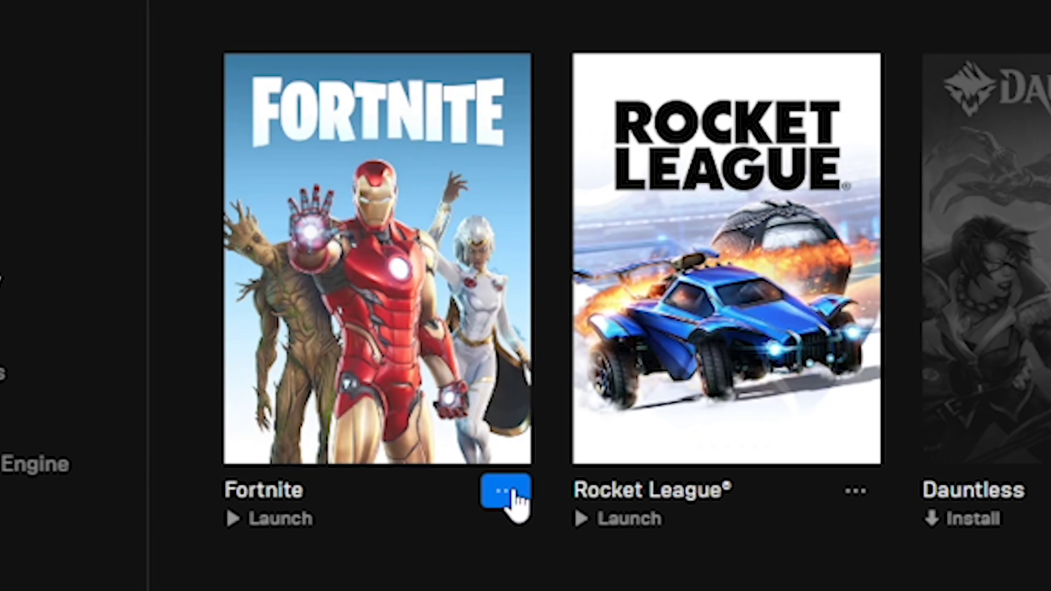
{"action": "left_click", "coordinate": [343, 291]}
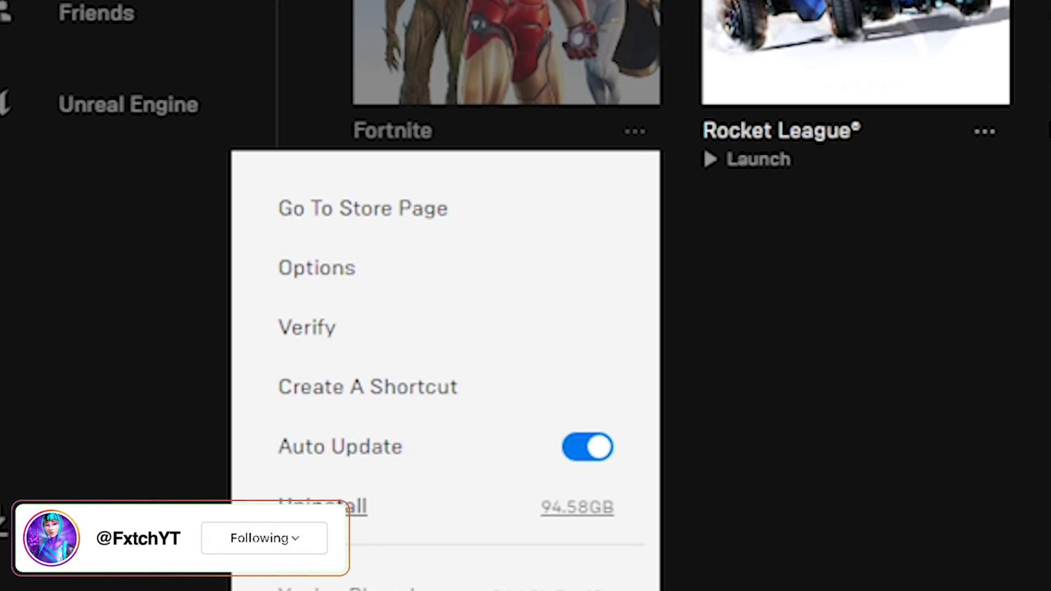
{"action": "left_click", "coordinate": [779, 465]}
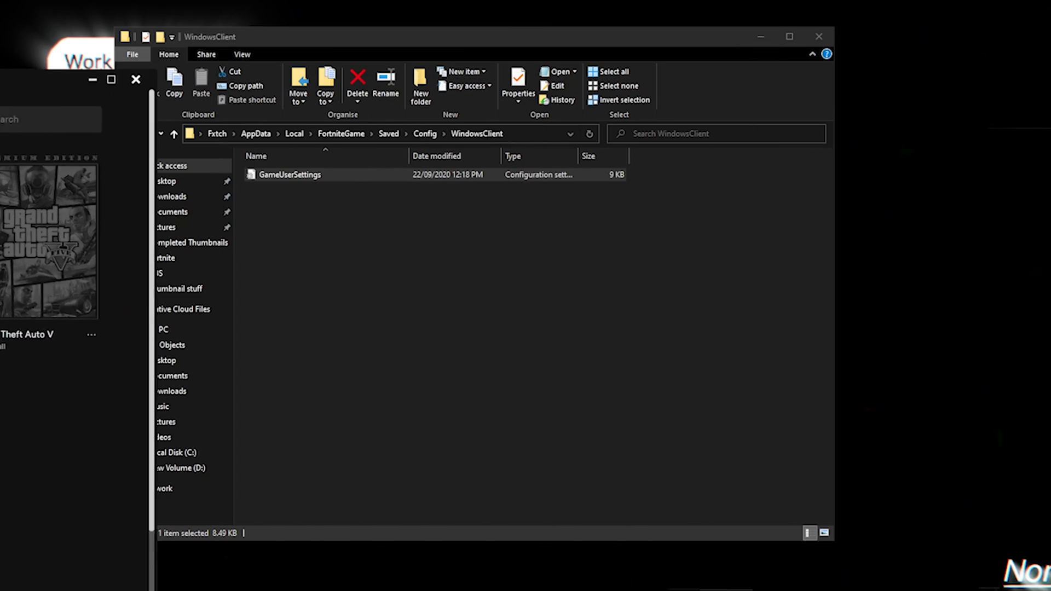
Uncheck Read-only in the GameUserSettings Properties and apply the change
{"action": "left_click_drag", "start_coordinate": [343, 206], "coordinate": [310, 173]}
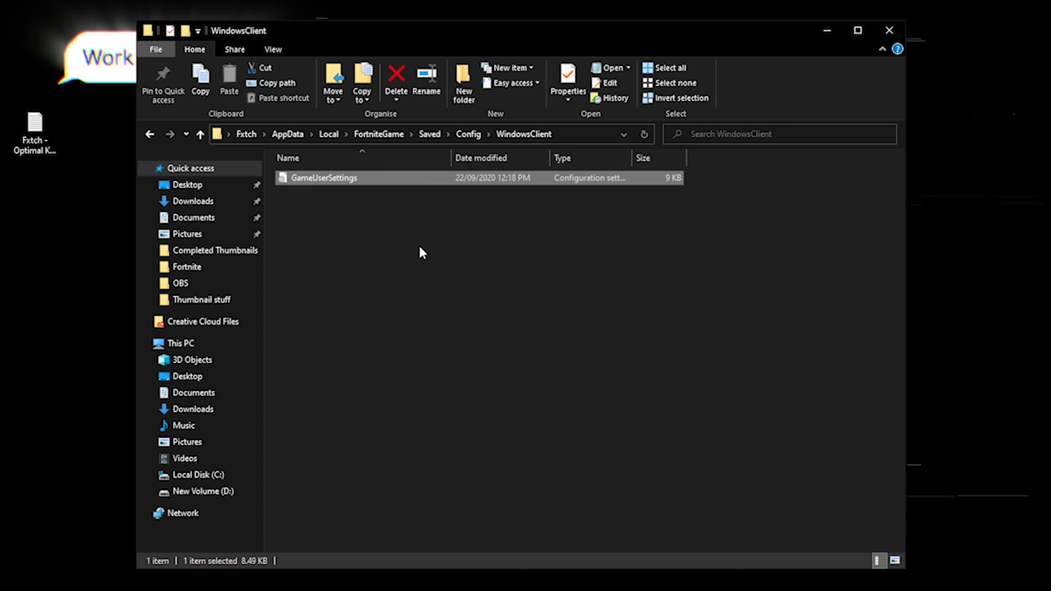
{"action": "left_click_drag", "start_coordinate": [410, 36], "coordinate": [444, 43]}
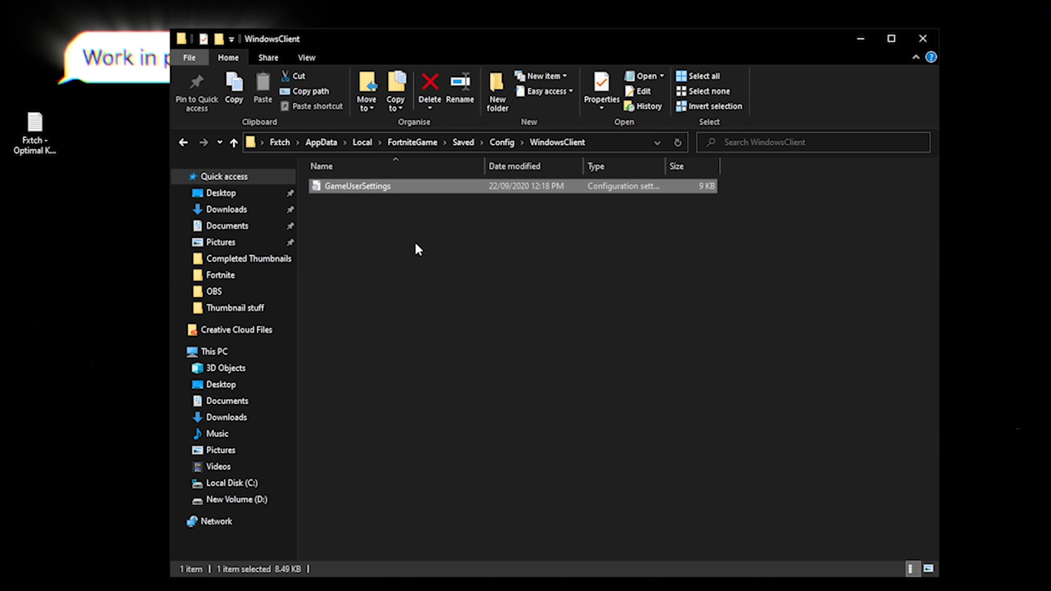
{"action": "right_click", "coordinate": [394, 187]}
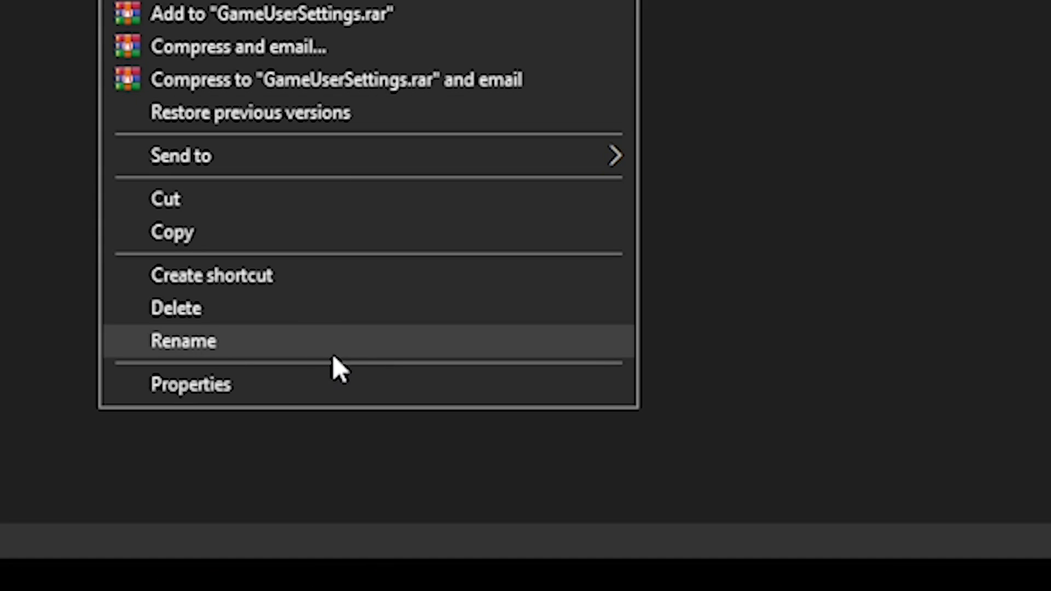
{"action": "left_click", "coordinate": [270, 385]}
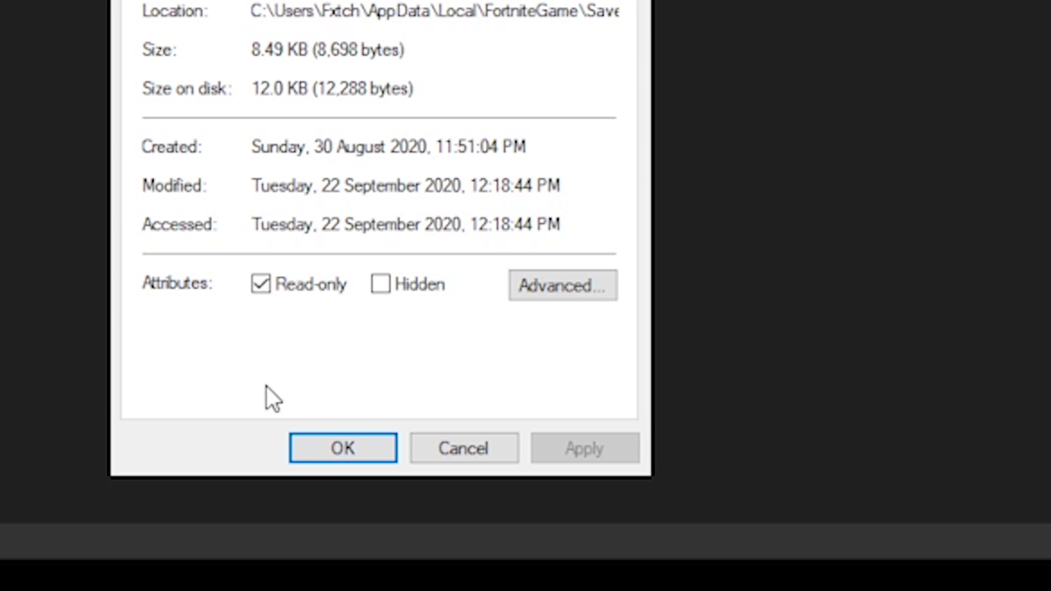
{"action": "left_click", "coordinate": [286, 287]}
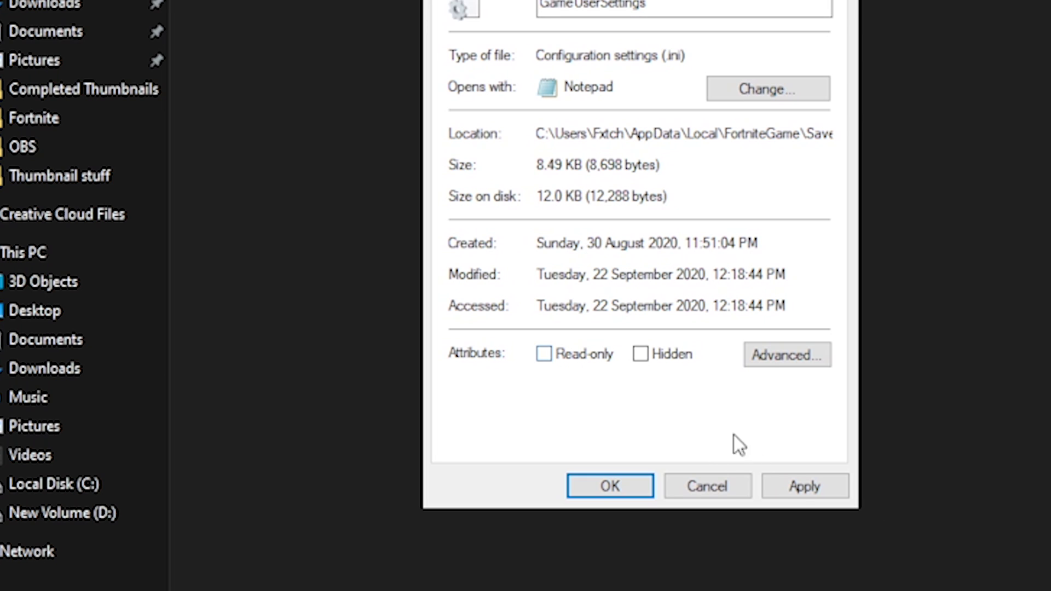
{"action": "left_click", "coordinate": [803, 490]}
{"action": "left_click", "coordinate": [617, 484]}
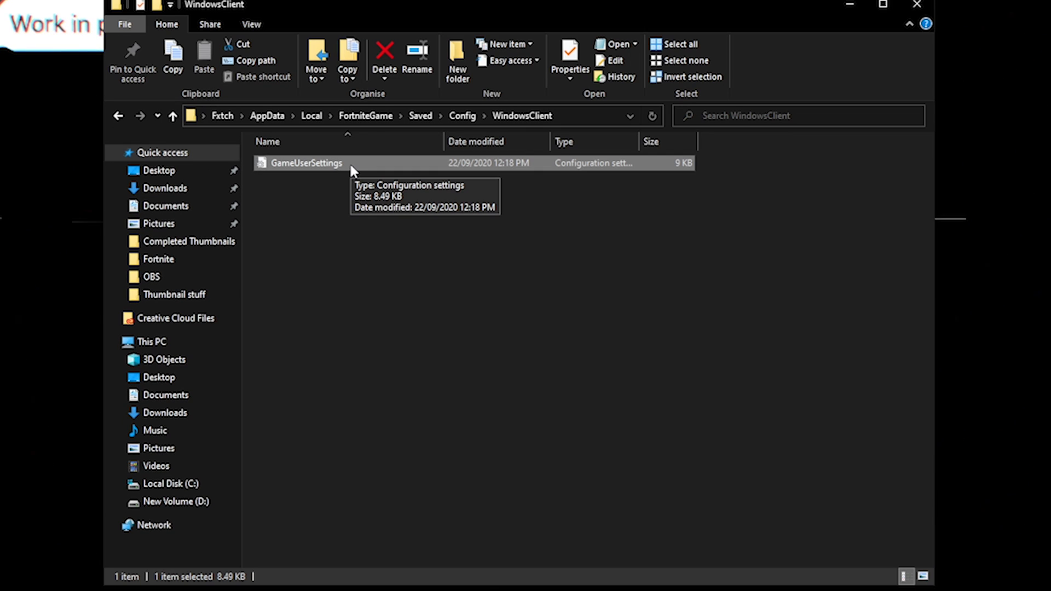
Open GameUserSettings in Notepad and select the FrameRateLimit value of 160
{"action": "double_click", "coordinate": [351, 165]}
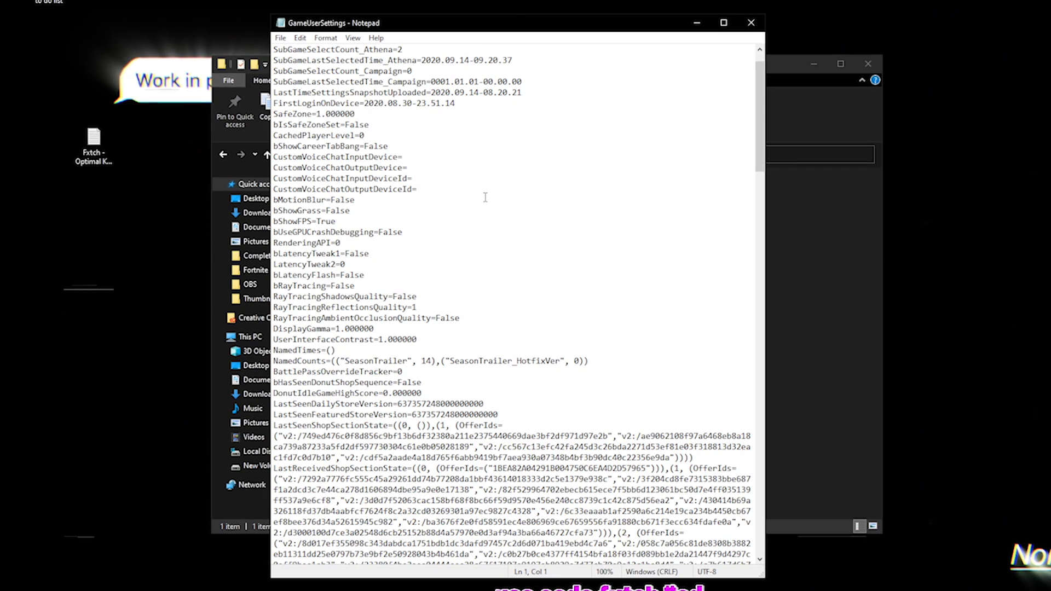
{"action": "scroll", "coordinate": [485, 197], "scroll_direction": "down", "scroll_amount": 20}
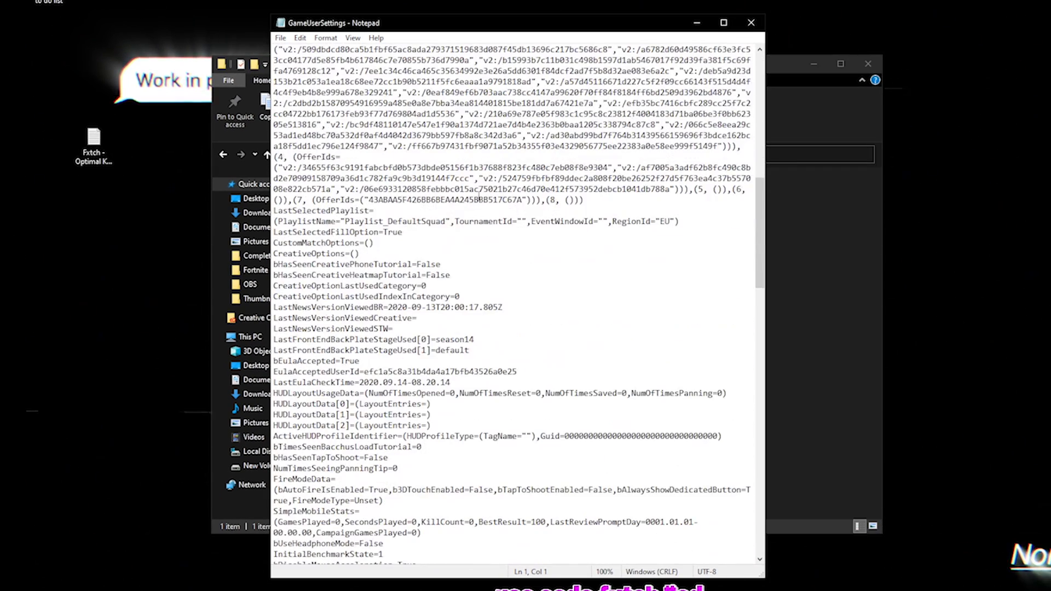
{"action": "scroll", "coordinate": [480, 196], "scroll_direction": "down", "scroll_amount": 15}
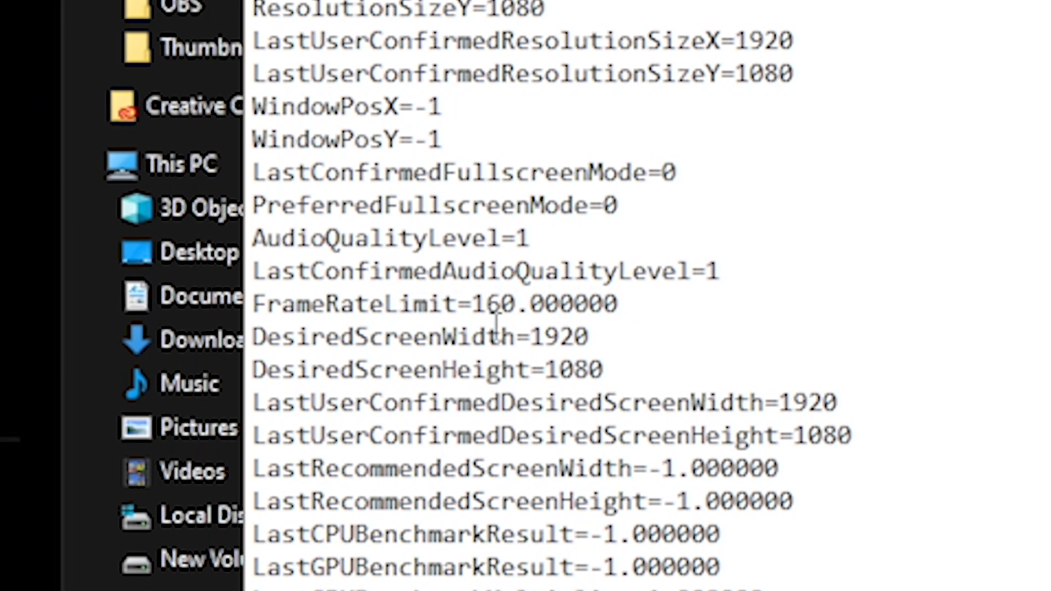
{"action": "left_click_drag", "start_coordinate": [472, 303], "coordinate": [515, 304]}
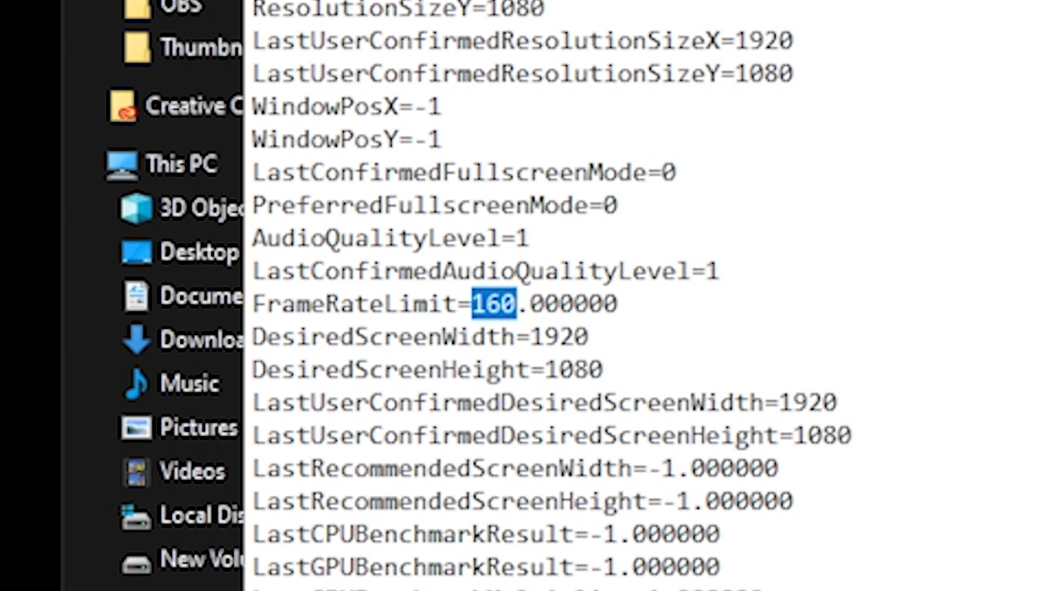
{"action": "key", "text": "super"}
{"action": "type", "text": "monitor"}
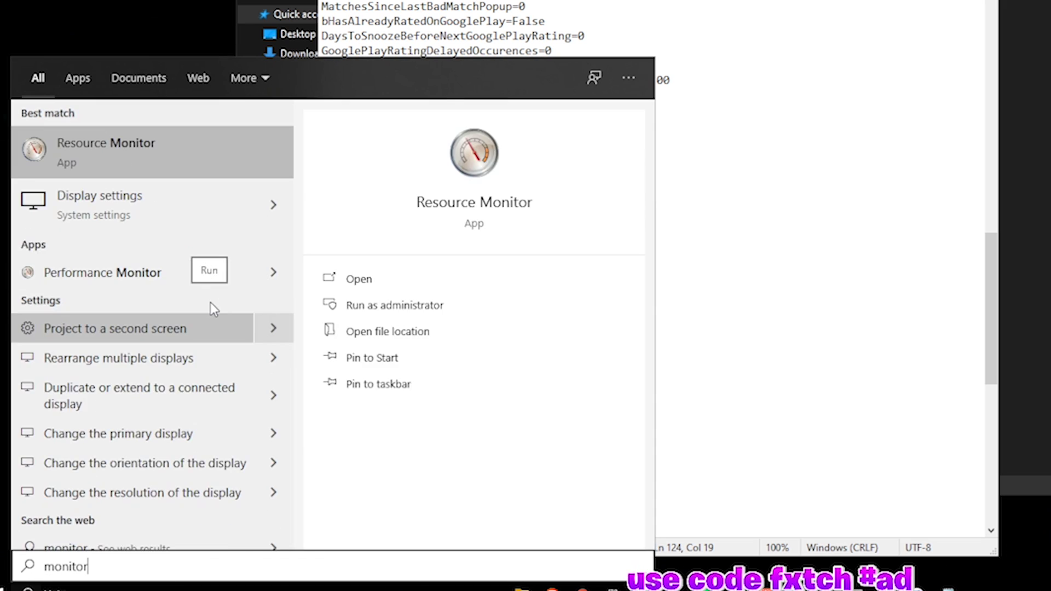
{"action": "left_click", "coordinate": [105, 206]}
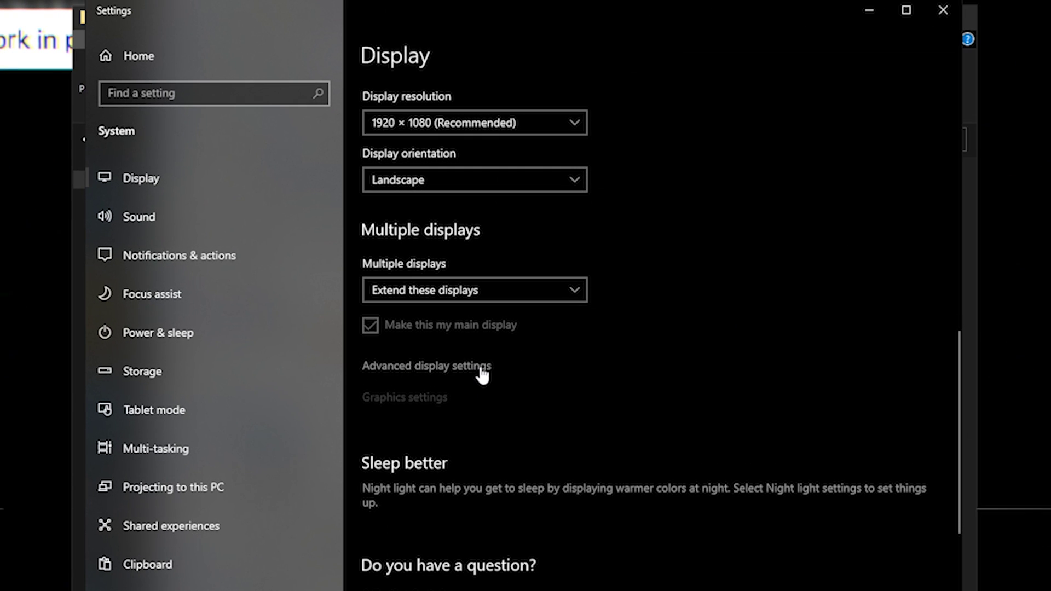
{"action": "left_click", "coordinate": [481, 369]}
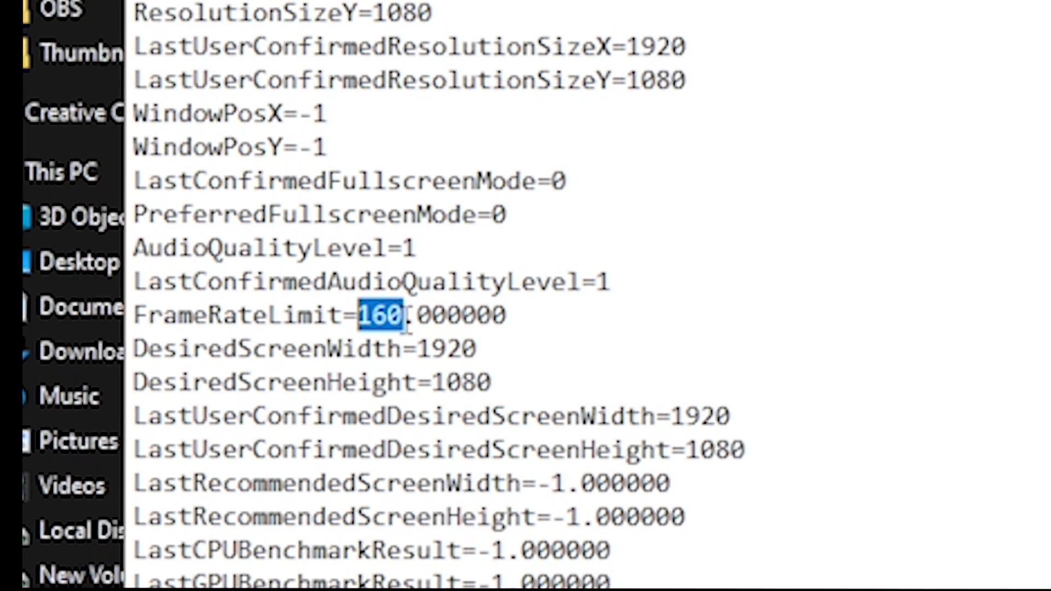
Replace the 160 FrameRateLimit value, trying 144 and 60 before settling on 100
{"action": "left_click_drag", "start_coordinate": [405, 317], "coordinate": [365, 313]}
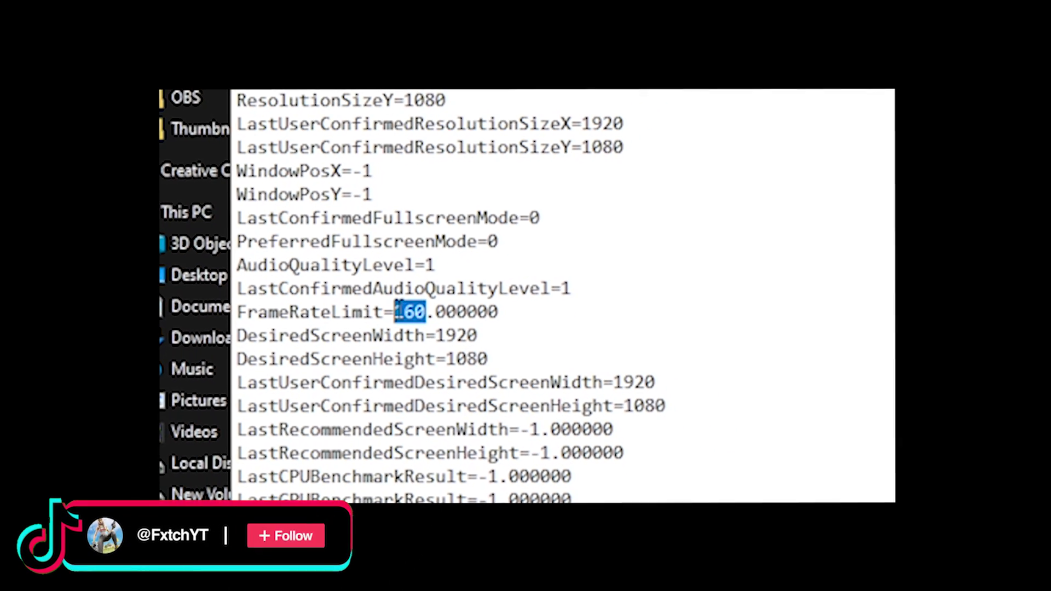
{"action": "left_click", "coordinate": [427, 311]}
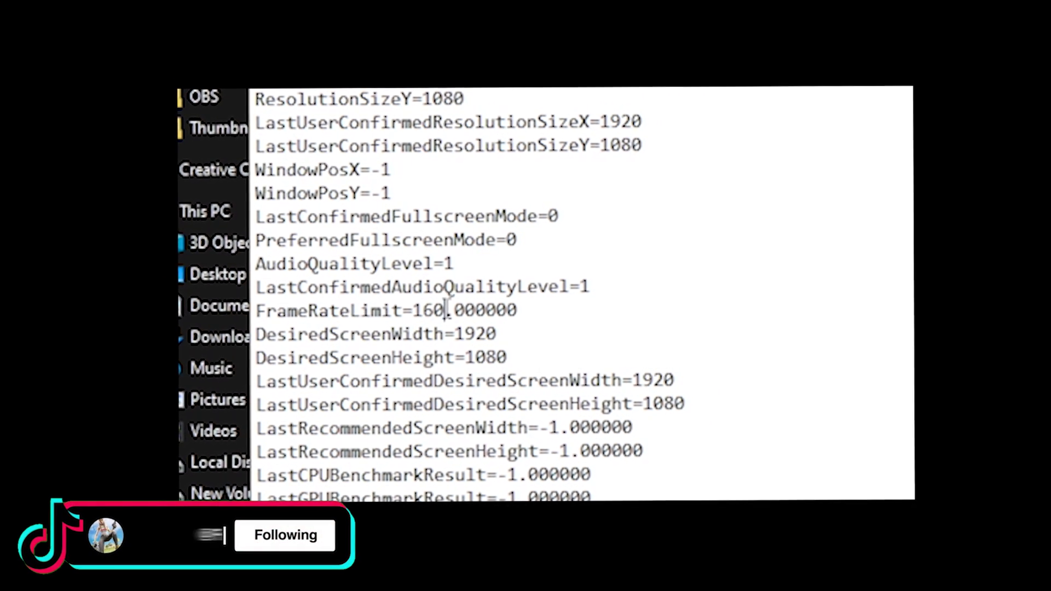
{"action": "left_click_drag", "start_coordinate": [446, 310], "coordinate": [413, 310]}
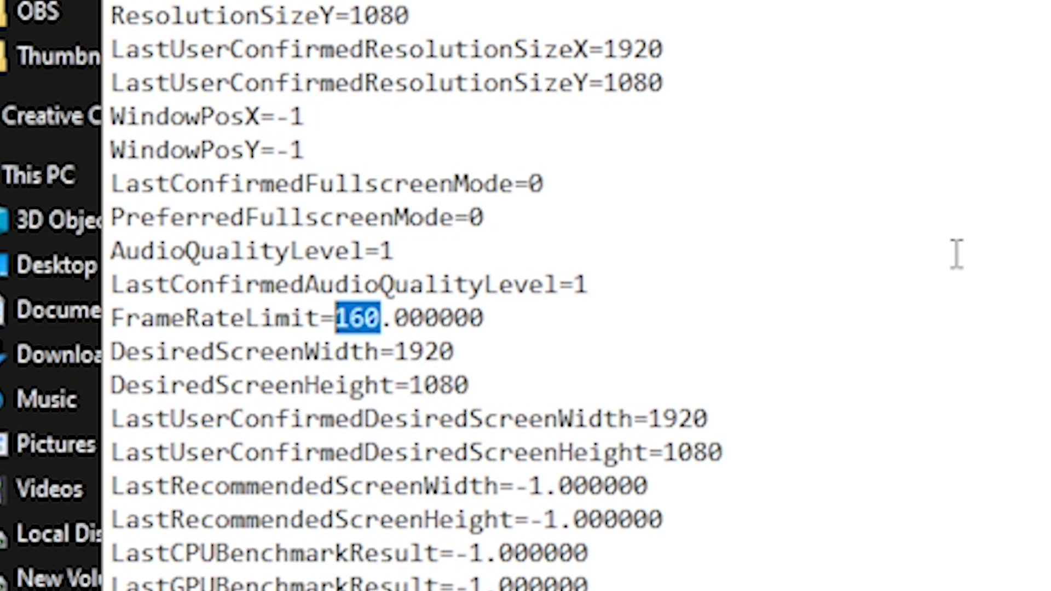
{"action": "key", "text": "BackSpace"}
{"action": "type", "text": "144"}
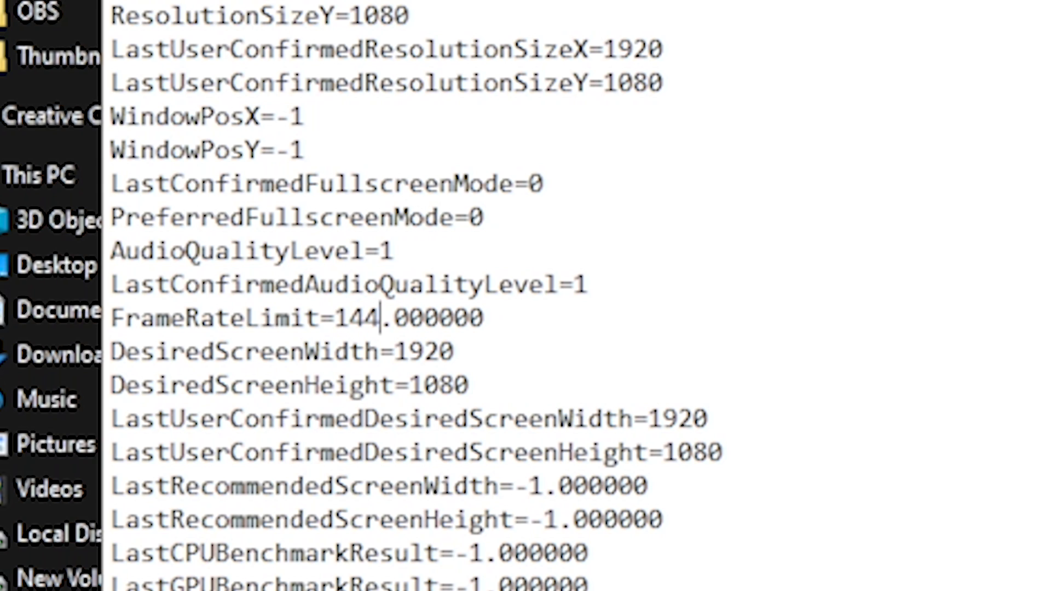
{"action": "left_click_drag", "start_coordinate": [383, 324], "coordinate": [338, 316]}
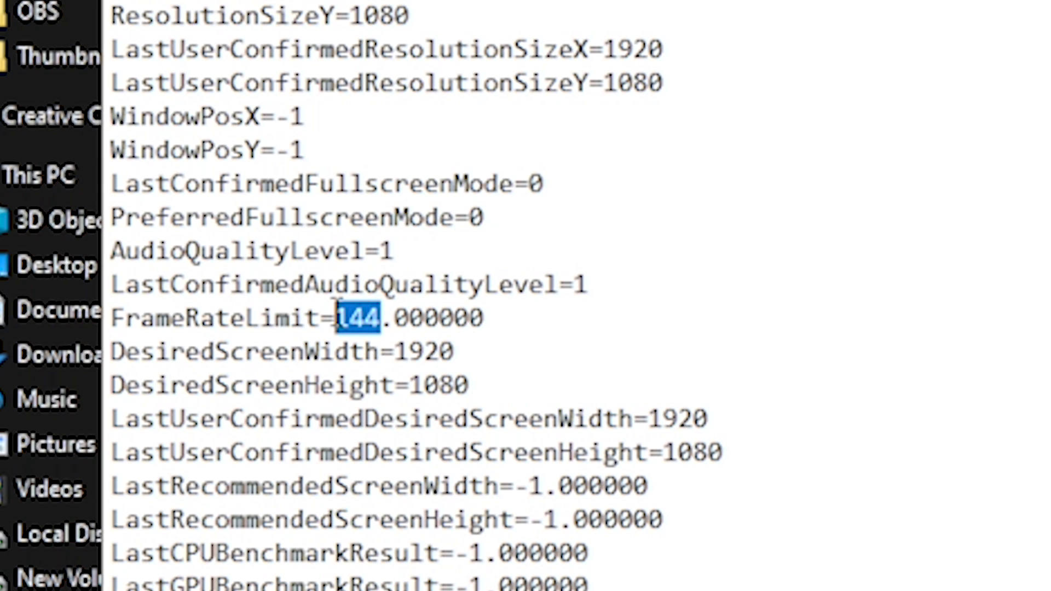
{"action": "type", "text": "60"}
{"action": "double_click", "coordinate": [351, 318]}
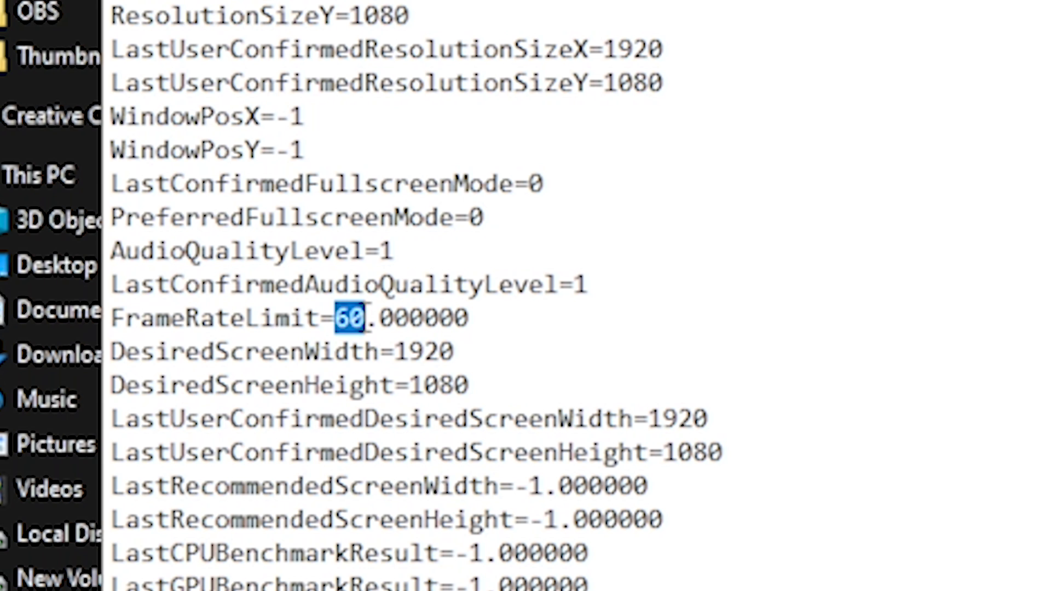
{"action": "left_click", "coordinate": [368, 316]}
{"action": "key", "text": "BackSpace"}
{"action": "key", "text": "BackSpace"}
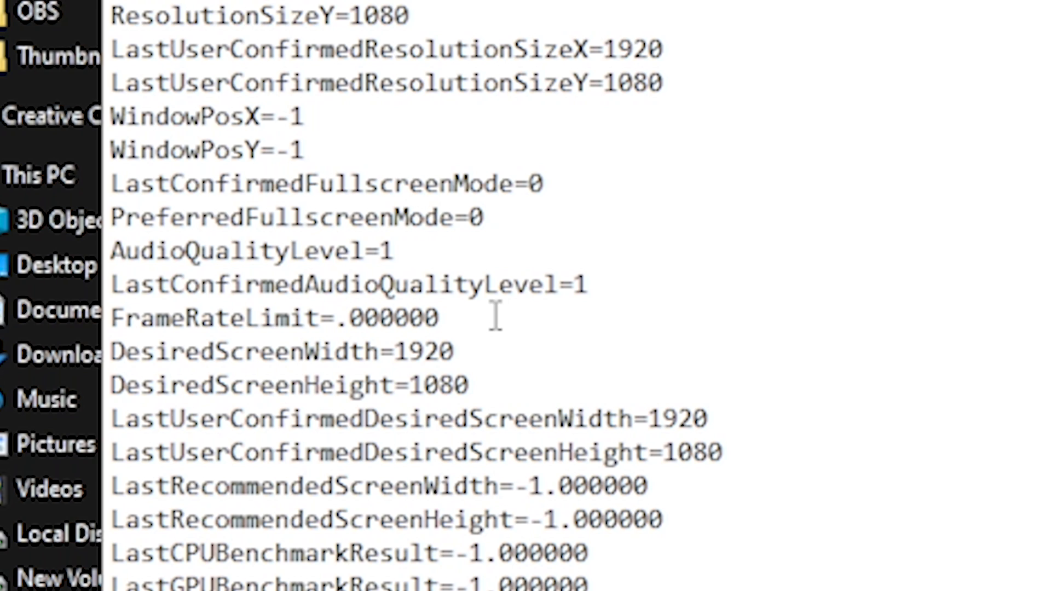
{"action": "type", "text": "11"}
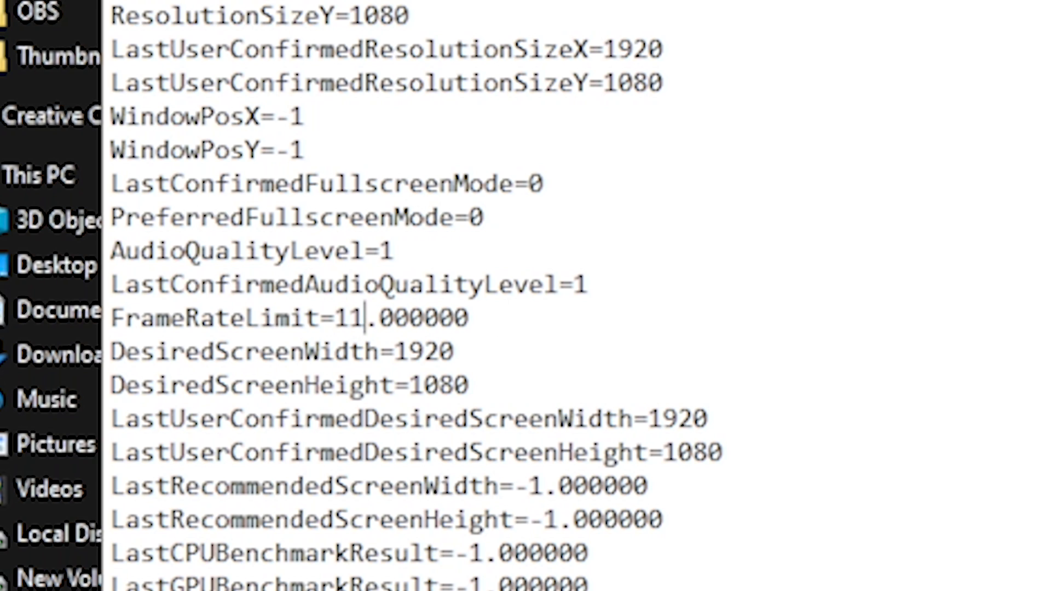
{"action": "key", "text": "BackSpace"}
{"action": "key", "text": "BackSpace"}
{"action": "type", "text": "100"}
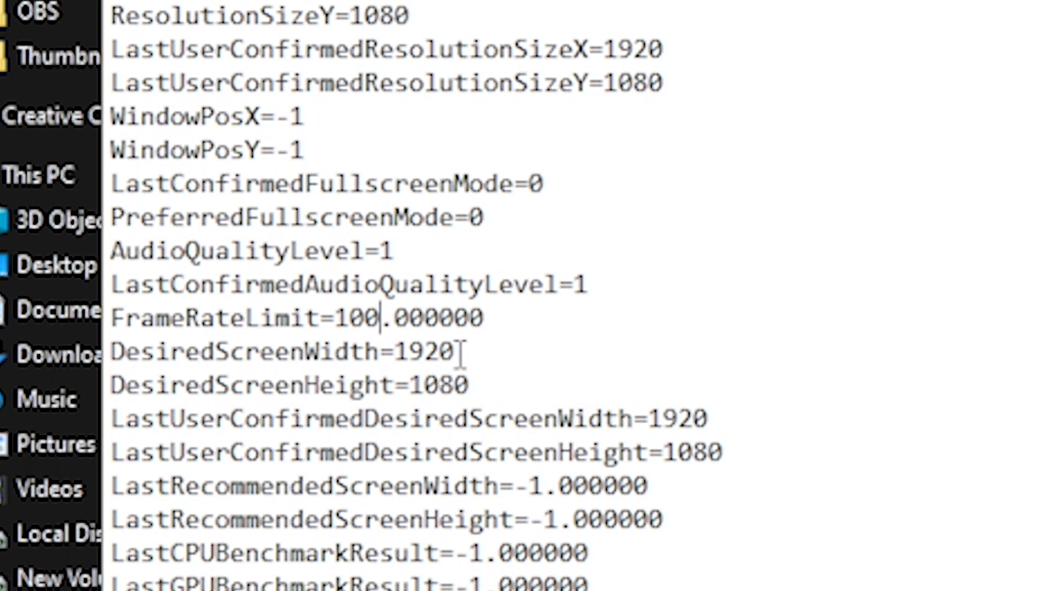
Change the FrameRateLimit number again through 60 and 144, ending at 240
{"action": "scroll", "coordinate": [738, 314], "scroll_direction": "down", "scroll_amount": 1}
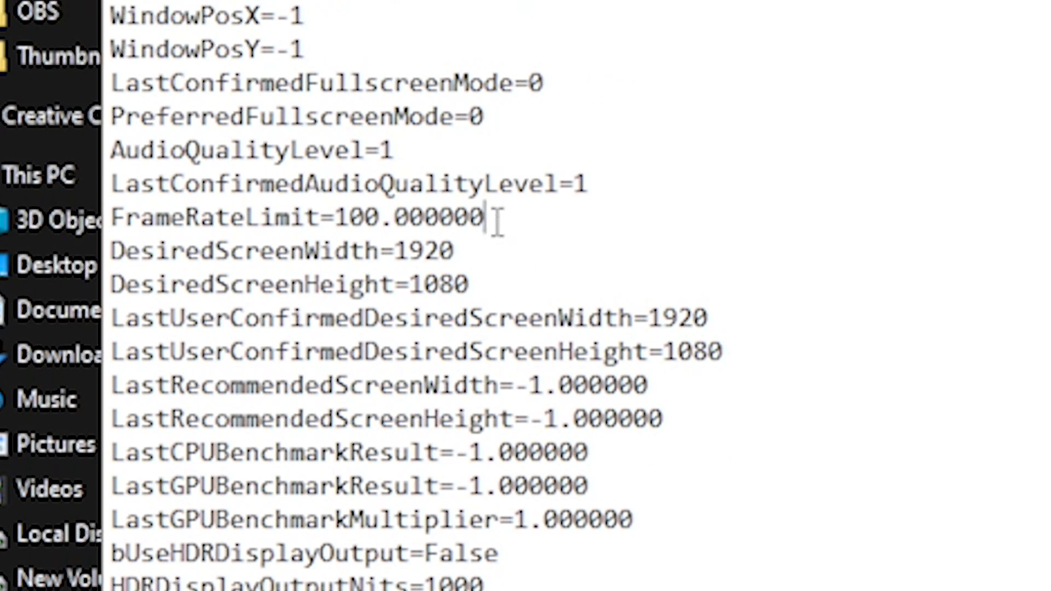
{"action": "left_click_drag", "start_coordinate": [495, 218], "coordinate": [335, 219]}
{"action": "left_click", "coordinate": [343, 218]}
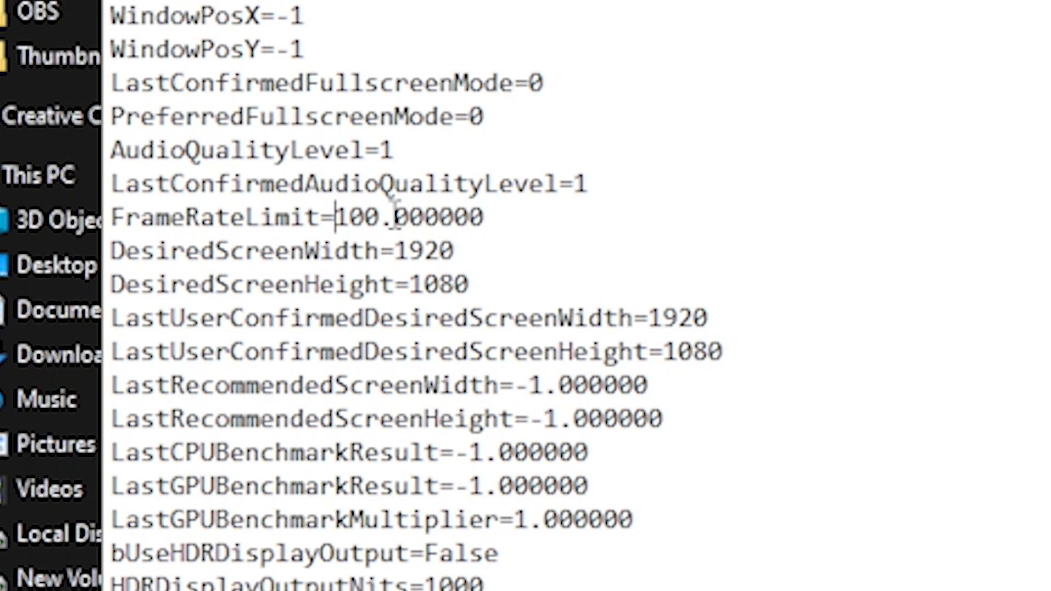
{"action": "left_click_drag", "start_coordinate": [378, 217], "coordinate": [335, 217]}
{"action": "scroll", "coordinate": [493, 274], "scroll_direction": "down", "scroll_amount": 2}
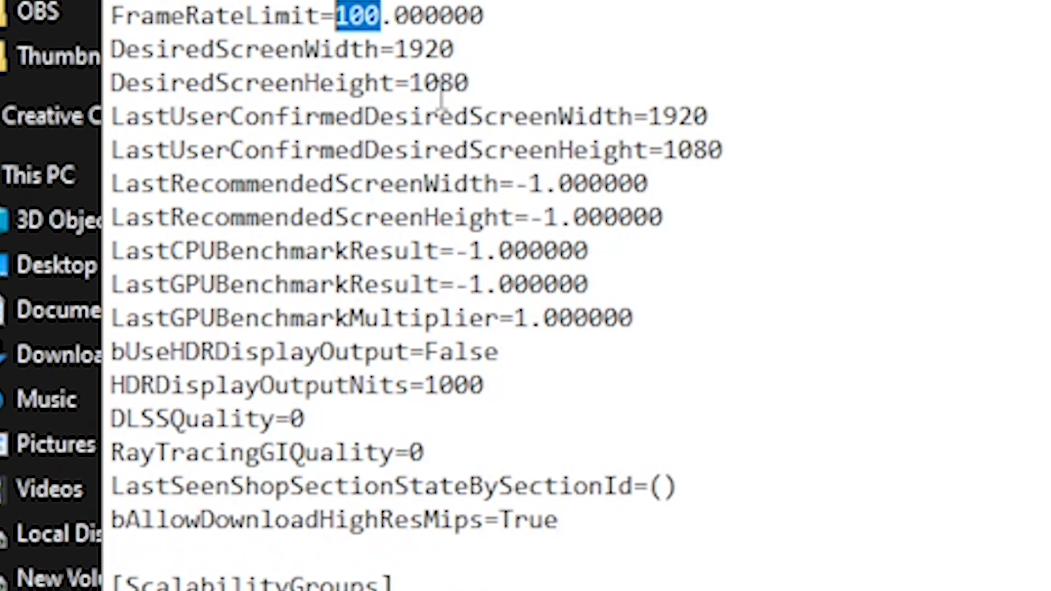
{"action": "scroll", "coordinate": [492, 274], "scroll_direction": "up", "scroll_amount": 1}
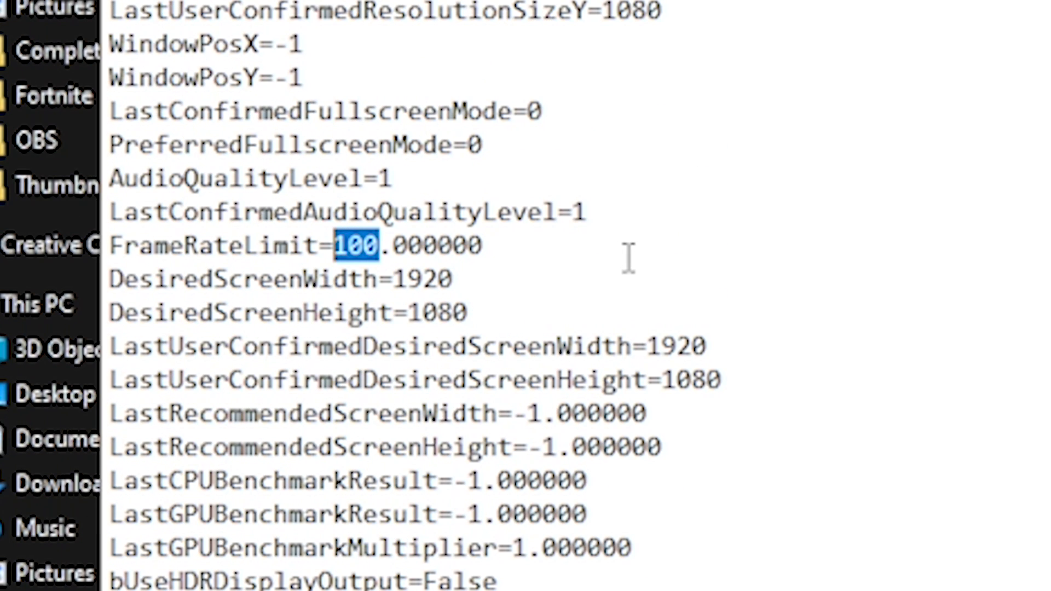
{"action": "key", "text": "BackSpace"}
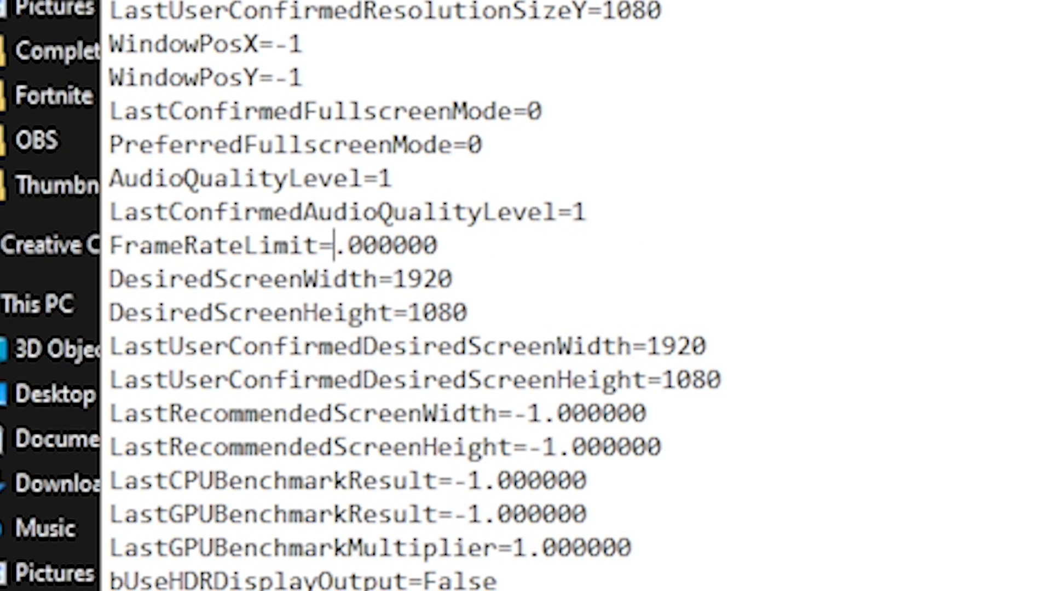
{"action": "type", "text": "60"}
{"action": "key", "text": "BackSpace"}
{"action": "key", "text": "BackSpace"}
{"action": "type", "text": "144"}
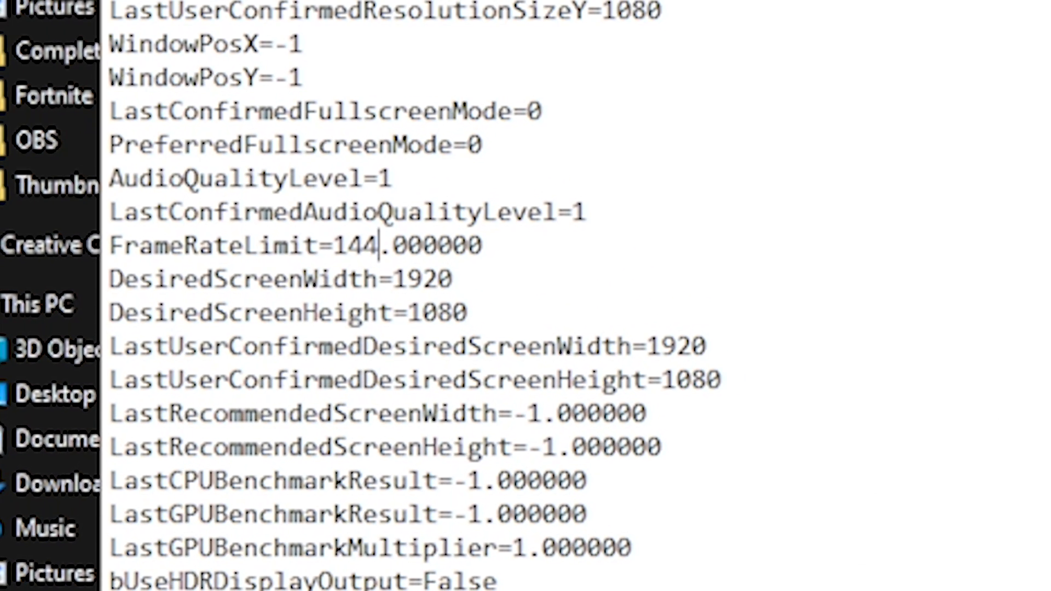
{"action": "key", "text": "BackSpace"}
{"action": "key", "text": "BackSpace"}
{"action": "key", "text": "BackSpace"}
{"action": "type", "text": "240"}
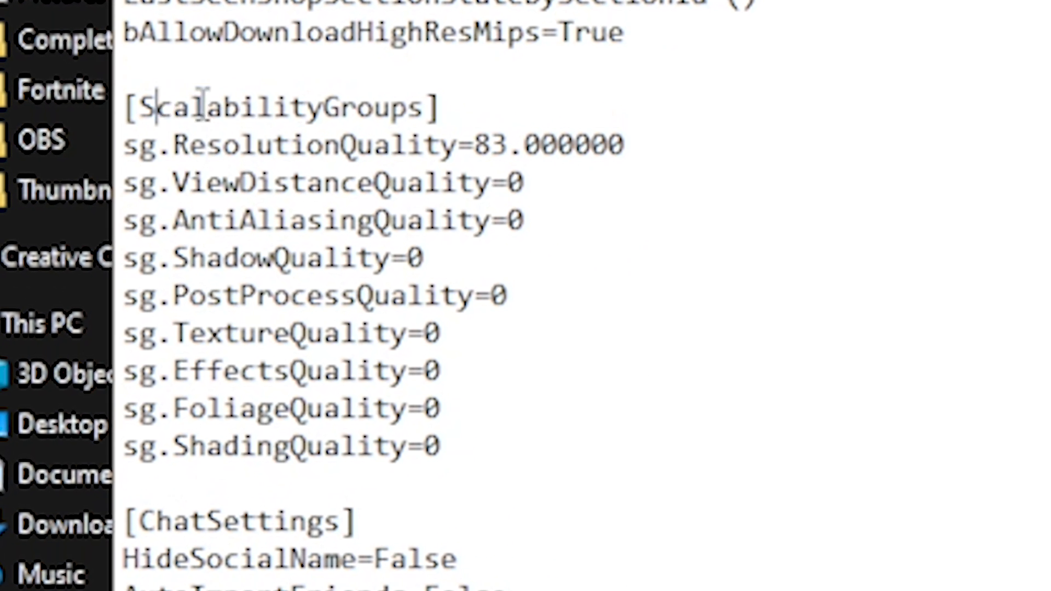
Highlight the ScalabilityGroups heading and its quality lines, ViewDistanceQuality through ShadingQuality
{"action": "left_click_drag", "start_coordinate": [157, 108], "coordinate": [441, 107]}
{"action": "left_click", "coordinate": [442, 107]}
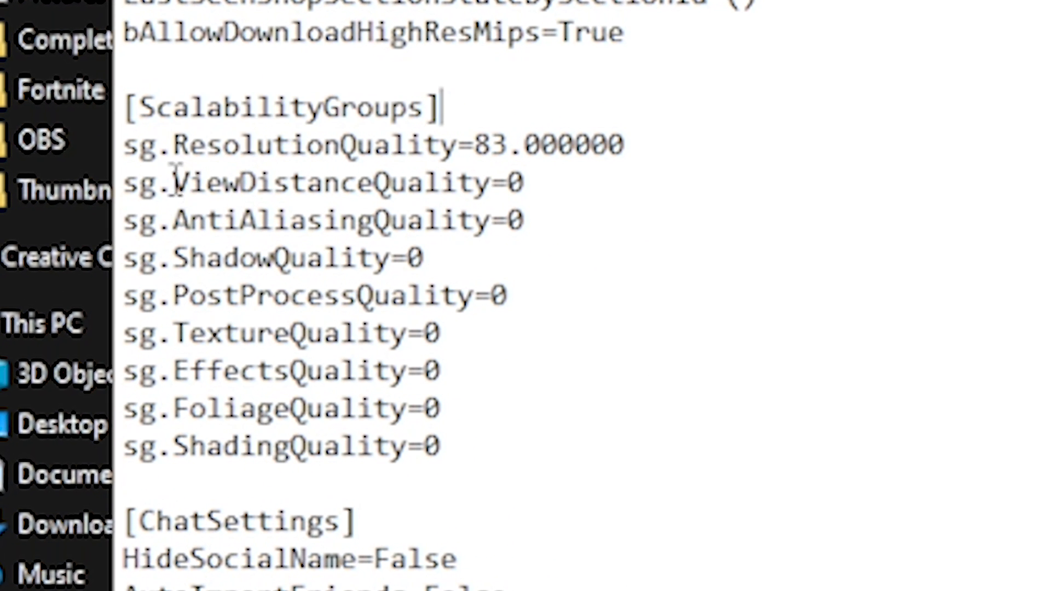
{"action": "left_click_drag", "start_coordinate": [162, 147], "coordinate": [600, 487]}
{"action": "left_click_drag", "start_coordinate": [556, 453], "coordinate": [125, 146]}
{"action": "left_click", "coordinate": [588, 342]}
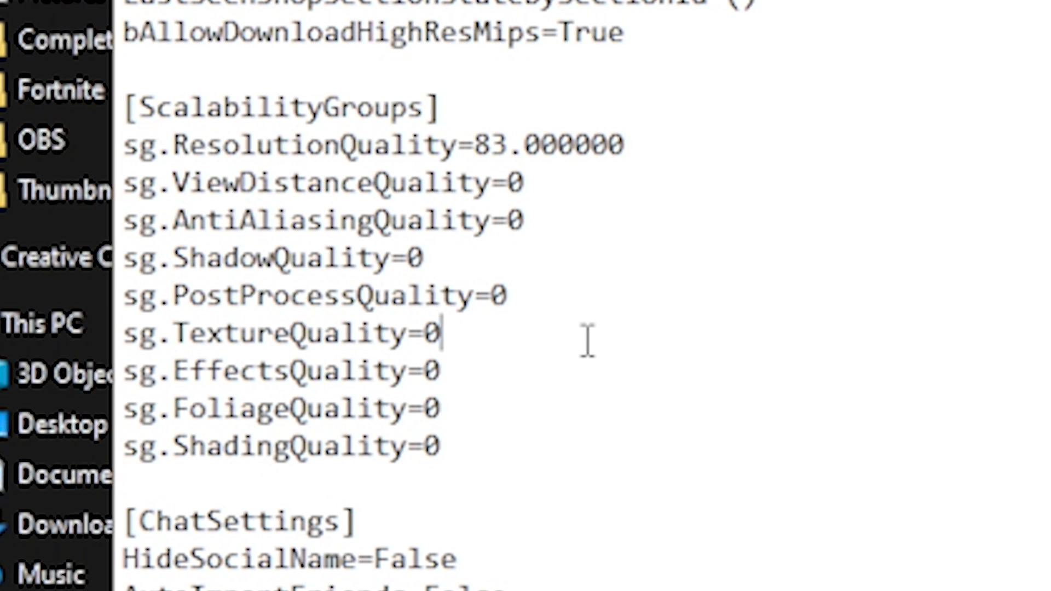
{"action": "left_click", "coordinate": [598, 449]}
{"action": "left_click_drag", "start_coordinate": [520, 426], "coordinate": [357, 184]}
{"action": "left_click", "coordinate": [554, 309]}
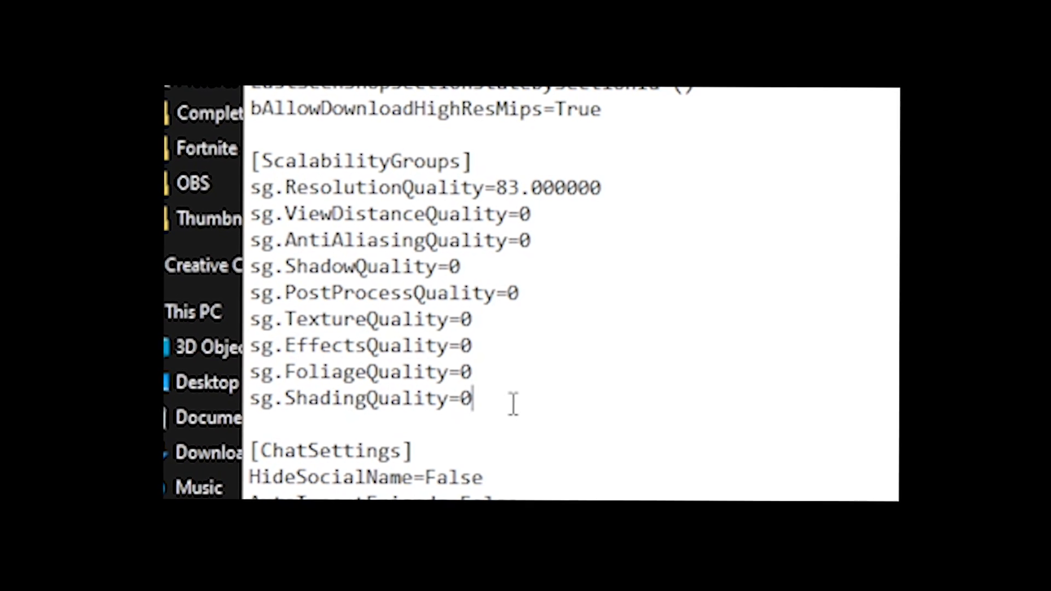
{"action": "left_click_drag", "start_coordinate": [507, 453], "coordinate": [193, 145]}
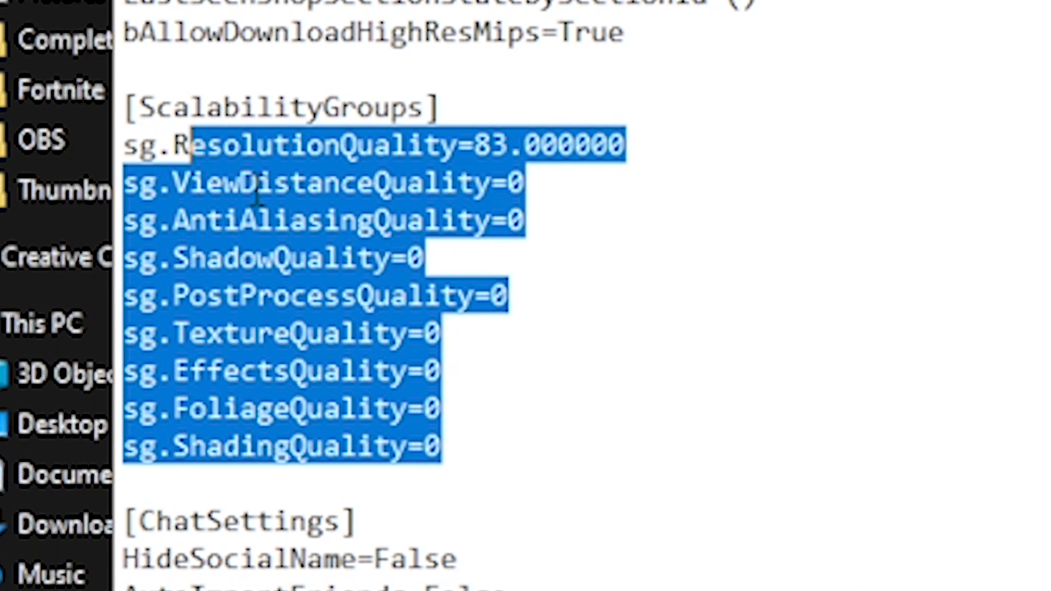
{"action": "left_click", "coordinate": [579, 430]}
{"action": "left_click_drag", "start_coordinate": [561, 438], "coordinate": [165, 145]}
{"action": "left_click", "coordinate": [607, 484]}
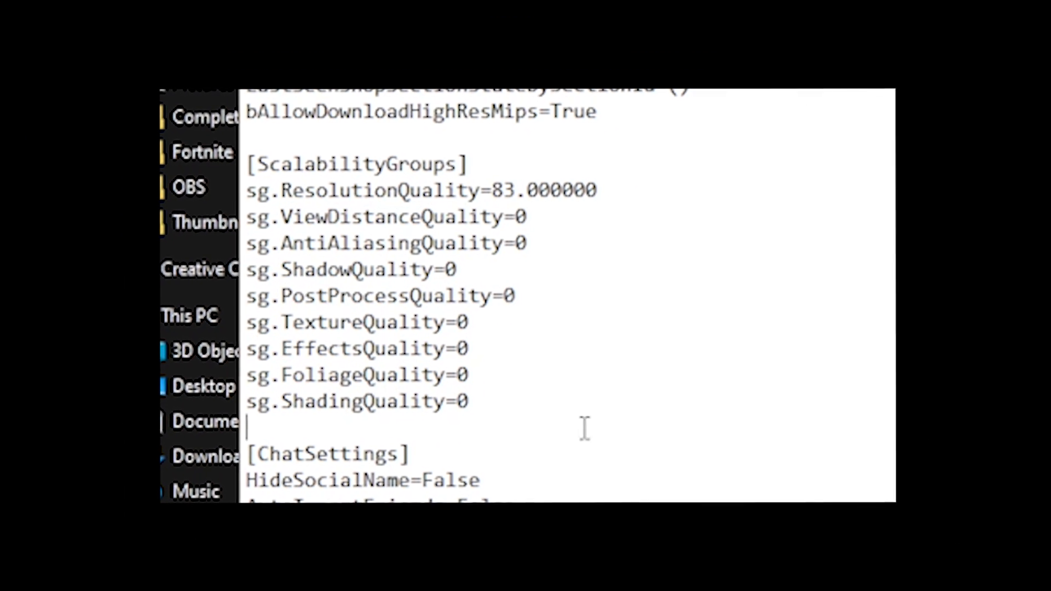
{"action": "left_click_drag", "start_coordinate": [584, 428], "coordinate": [276, 190]}
{"action": "left_click", "coordinate": [643, 225]}
Inspect the sg.ResolutionQuality line and its value of 83
{"action": "double_click", "coordinate": [487, 190]}
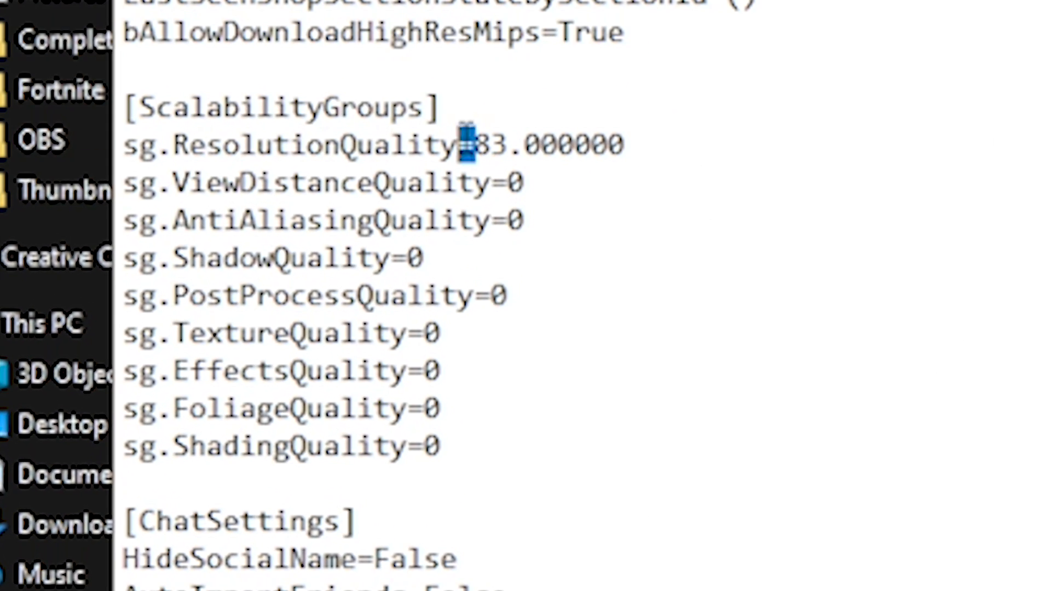
{"action": "left_click_drag", "start_coordinate": [466, 132], "coordinate": [159, 145]}
{"action": "left_click", "coordinate": [382, 145]}
{"action": "left_click", "coordinate": [472, 145]}
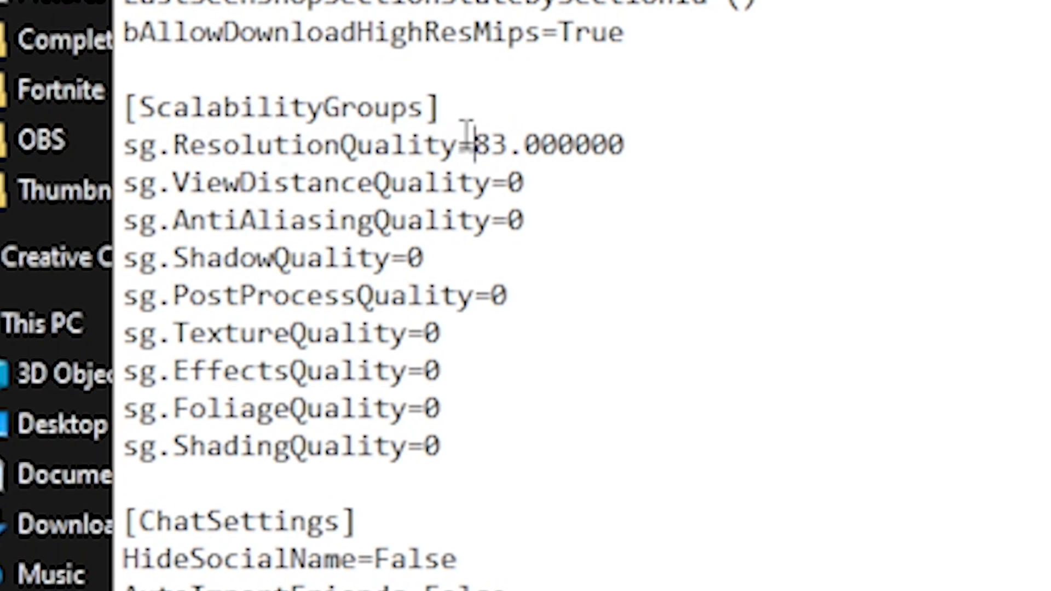
{"action": "left_click_drag", "start_coordinate": [467, 131], "coordinate": [505, 137]}
{"action": "left_click", "coordinate": [598, 188]}
{"action": "left_click_drag", "start_coordinate": [624, 146], "coordinate": [123, 145]}
{"action": "left_click", "coordinate": [501, 144]}
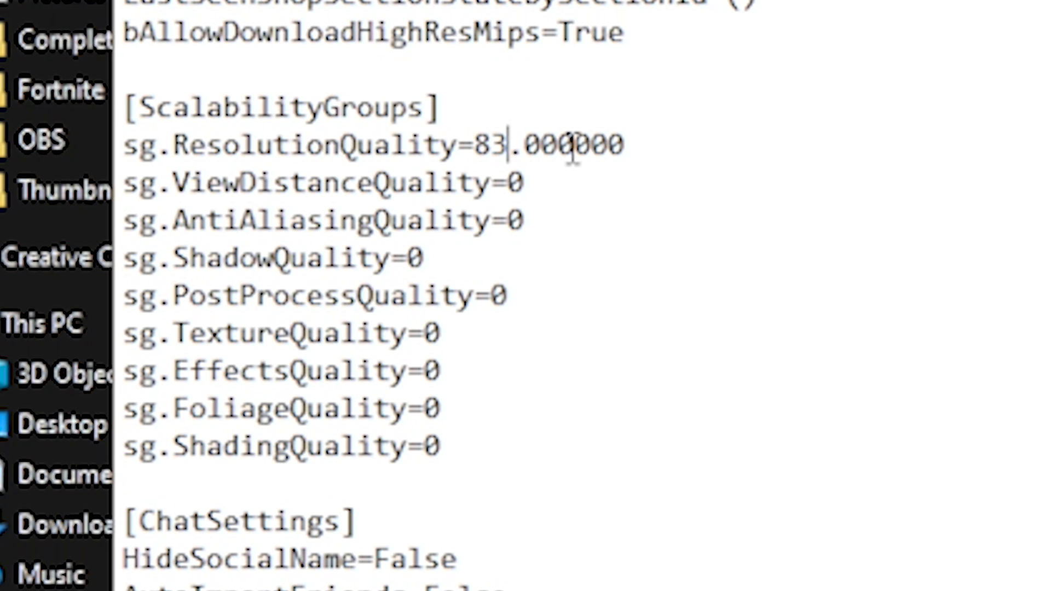
{"action": "left_click_drag", "start_coordinate": [173, 145], "coordinate": [460, 143]}
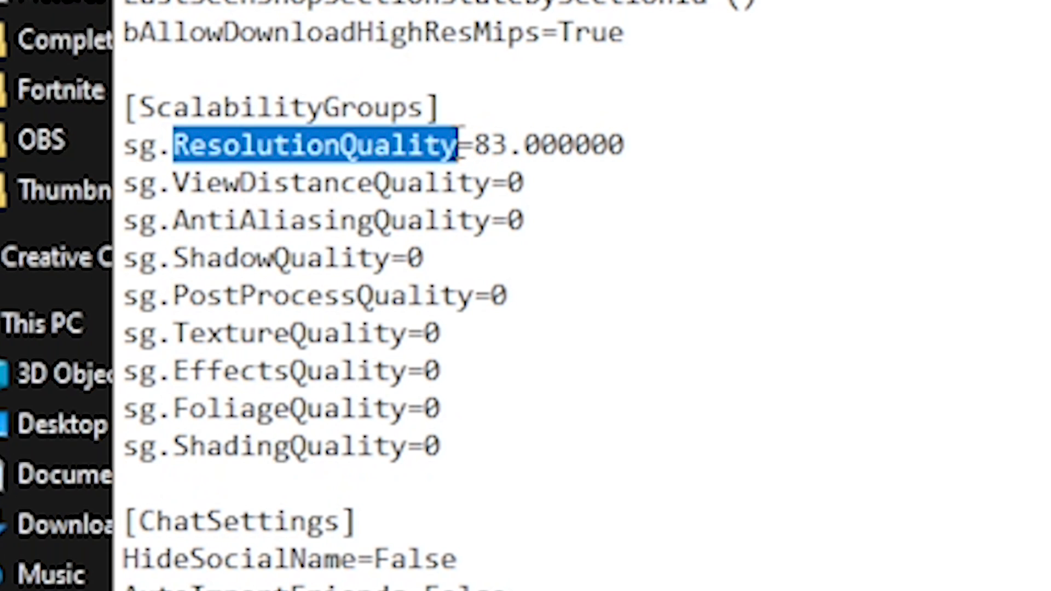
{"action": "left_click", "coordinate": [472, 145]}
{"action": "scroll", "coordinate": [535, 202], "scroll_direction": "up", "scroll_amount": 5}
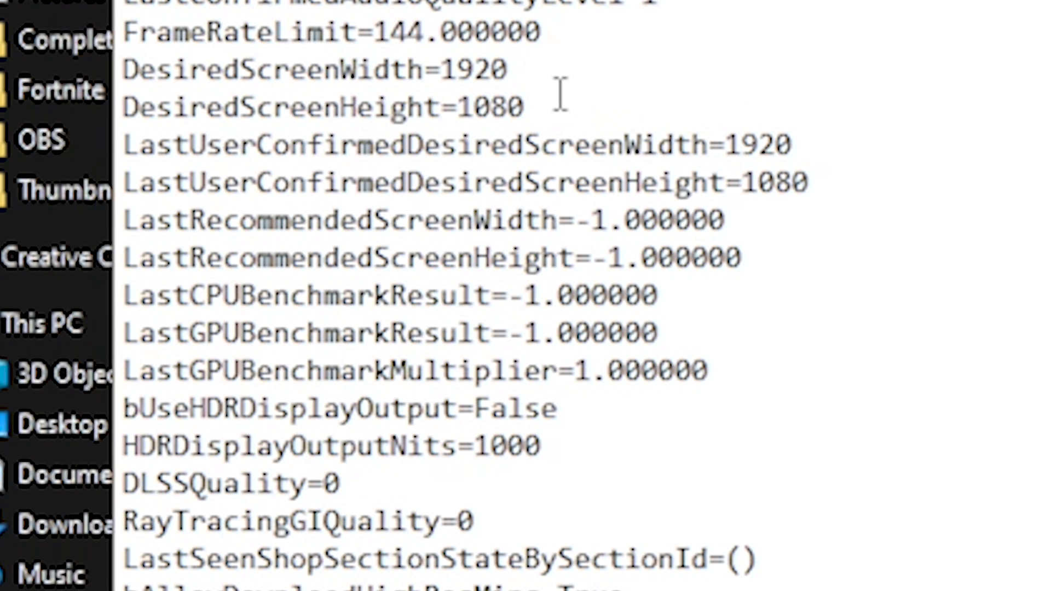
{"action": "scroll", "coordinate": [449, 68], "scroll_direction": "down", "scroll_amount": 5}
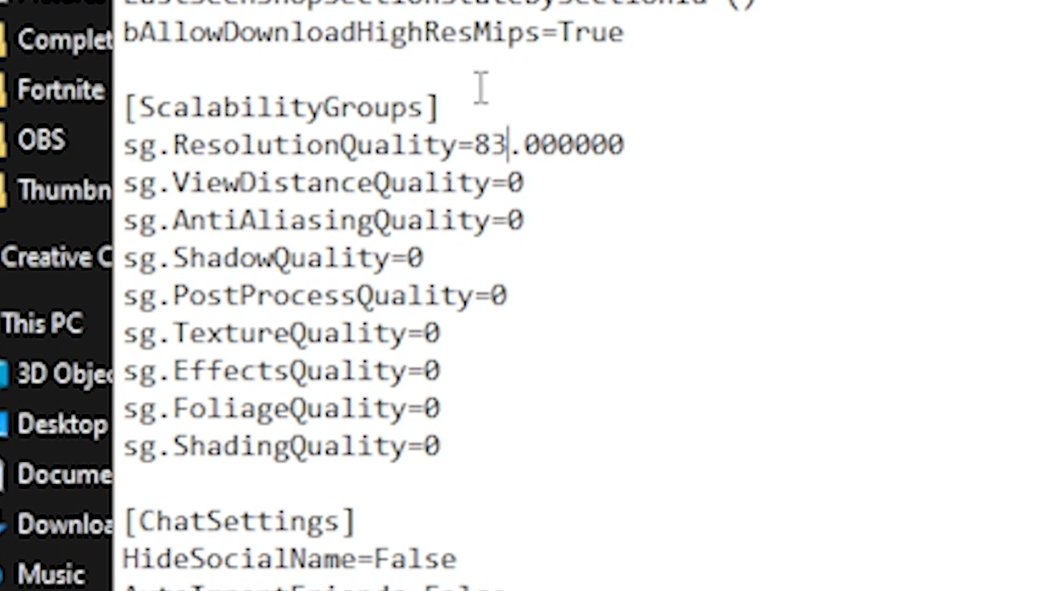
{"action": "scroll", "coordinate": [526, 188], "scroll_direction": "up", "scroll_amount": 3}
{"action": "scroll", "coordinate": [458, 52], "scroll_direction": "down", "scroll_amount": 3}
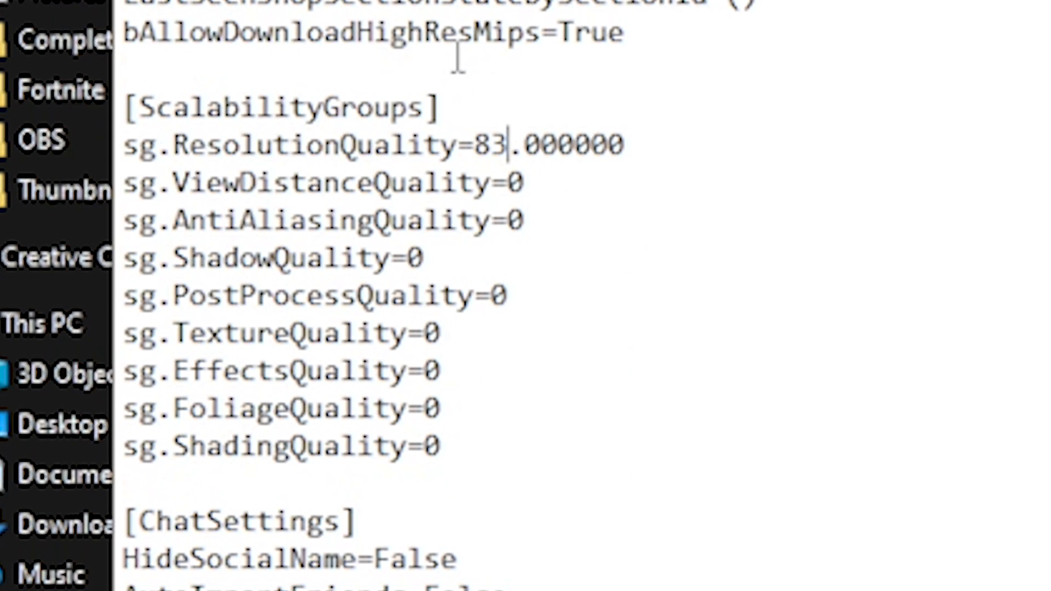
{"action": "scroll", "coordinate": [459, 66], "scroll_direction": "up", "scroll_amount": 2}
{"action": "scroll", "coordinate": [465, 88], "scroll_direction": "down", "scroll_amount": 3}
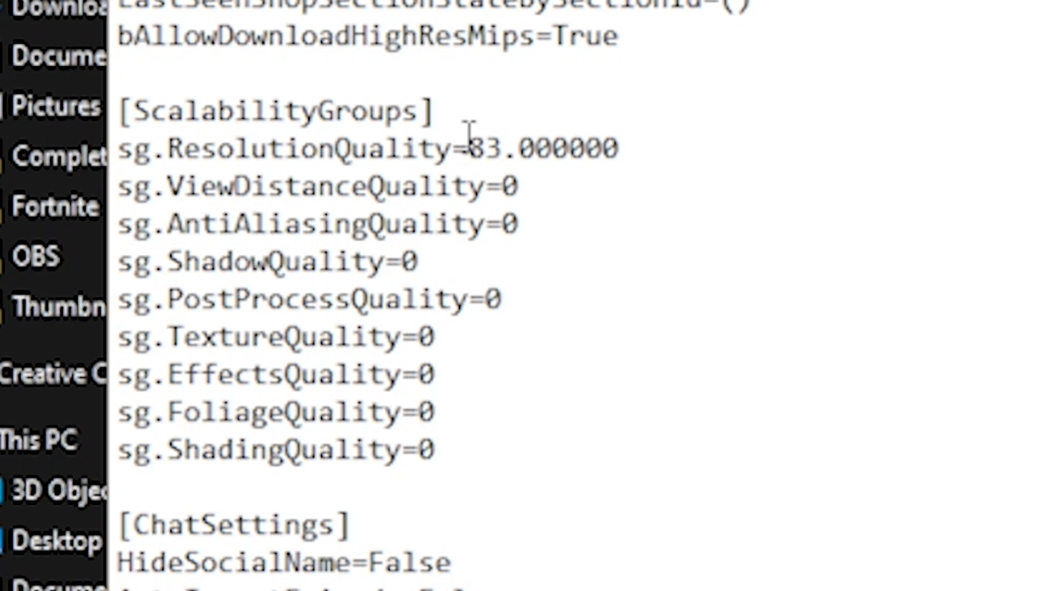
{"action": "mouse_move", "coordinate": [474, 149]}
{"action": "left_mouse_down"}
{"action": "mouse_move", "coordinate": [517, 146]}
{"action": "mouse_move", "coordinate": [488, 146]}
{"action": "left_mouse_up"}
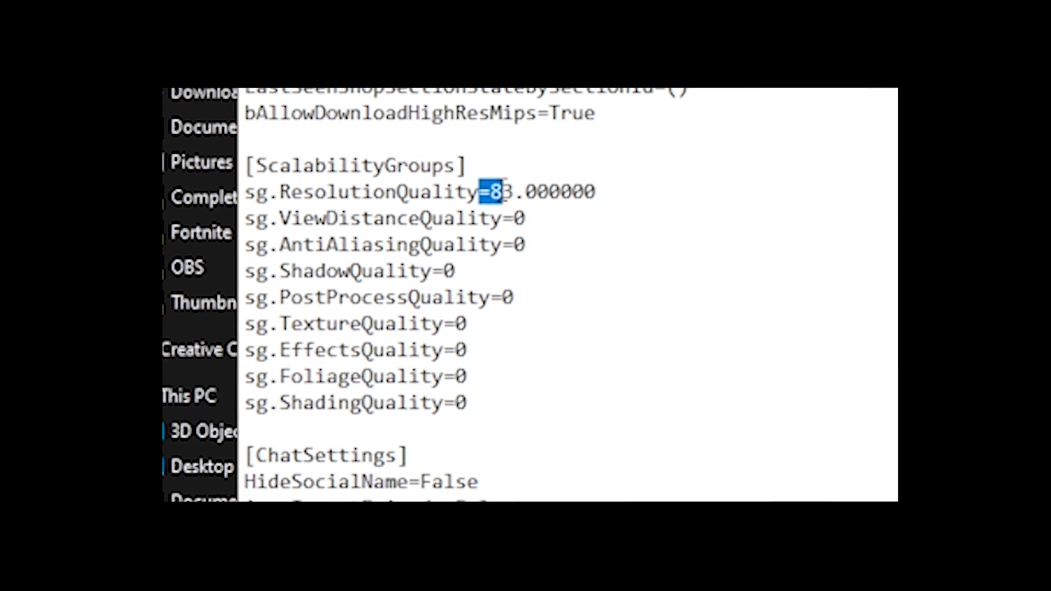
{"action": "left_click", "coordinate": [534, 191]}
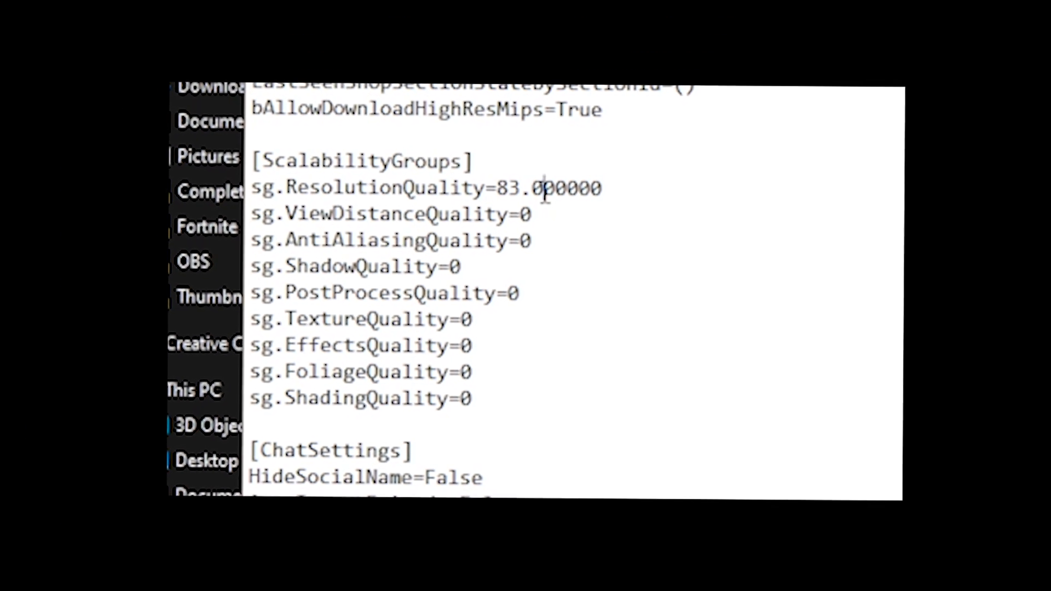
{"action": "left_click_drag", "start_coordinate": [597, 192], "coordinate": [416, 165]}
{"action": "left_click", "coordinate": [558, 219]}
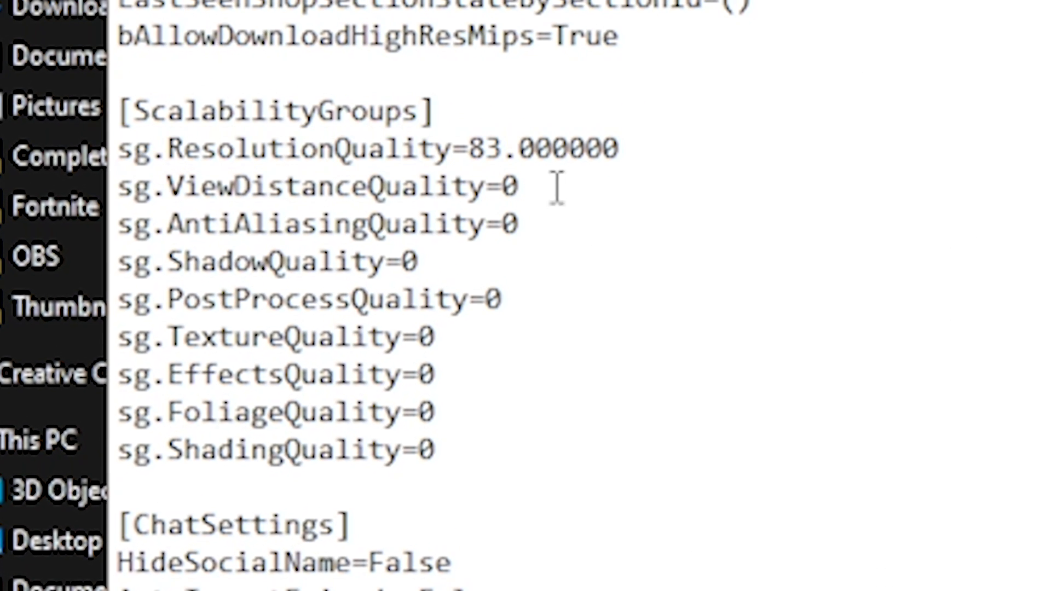
{"action": "scroll", "coordinate": [500, 165], "scroll_direction": "up", "scroll_amount": 20}
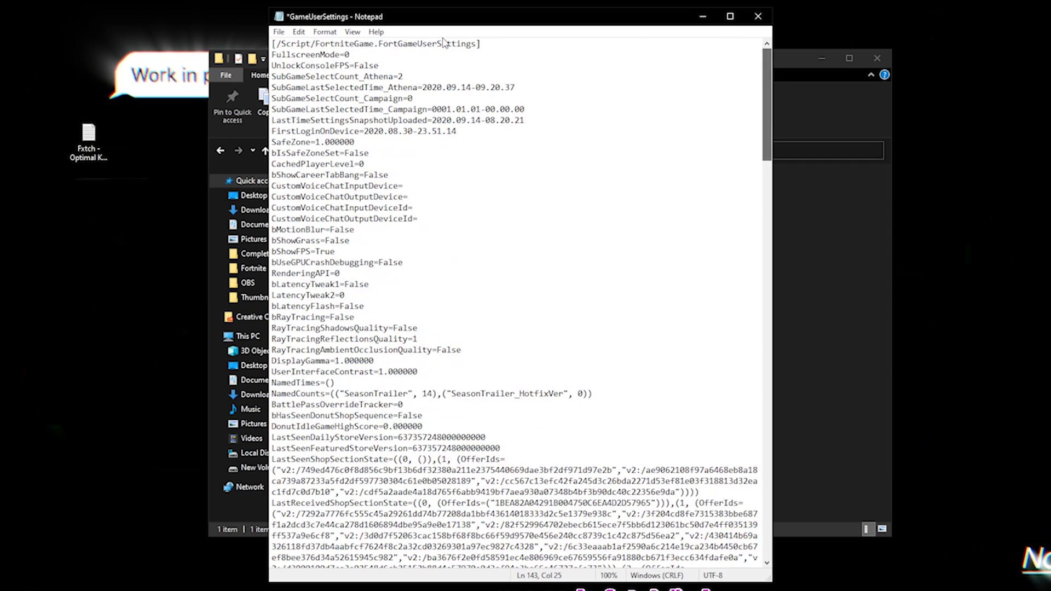
Tick Read-only in the GameUserSettings Properties, apply it, and close the Explorer window
{"action": "left_click", "coordinate": [278, 32]}
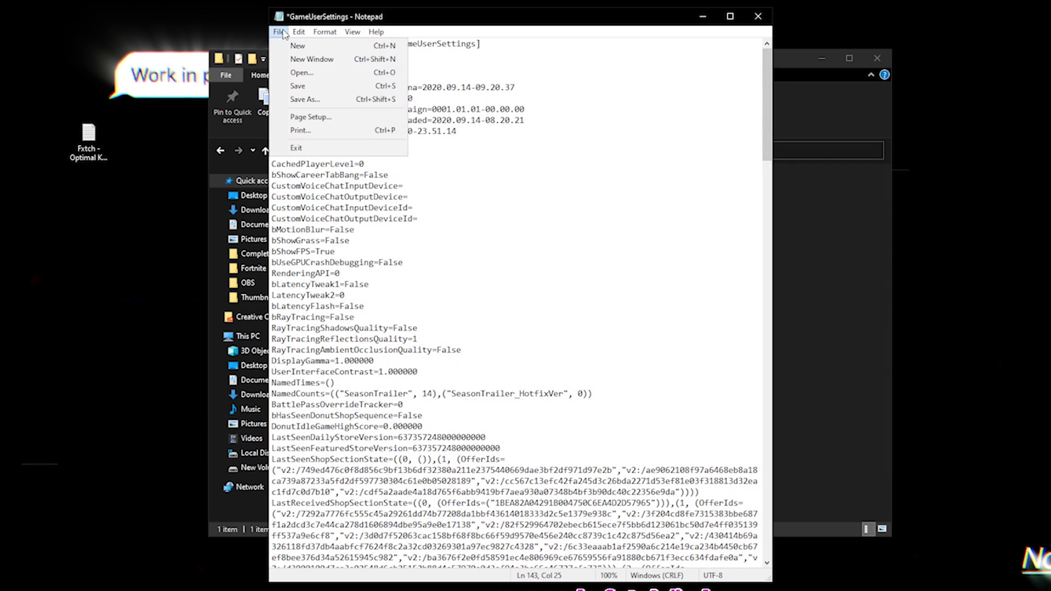
{"action": "left_click", "coordinate": [279, 31]}
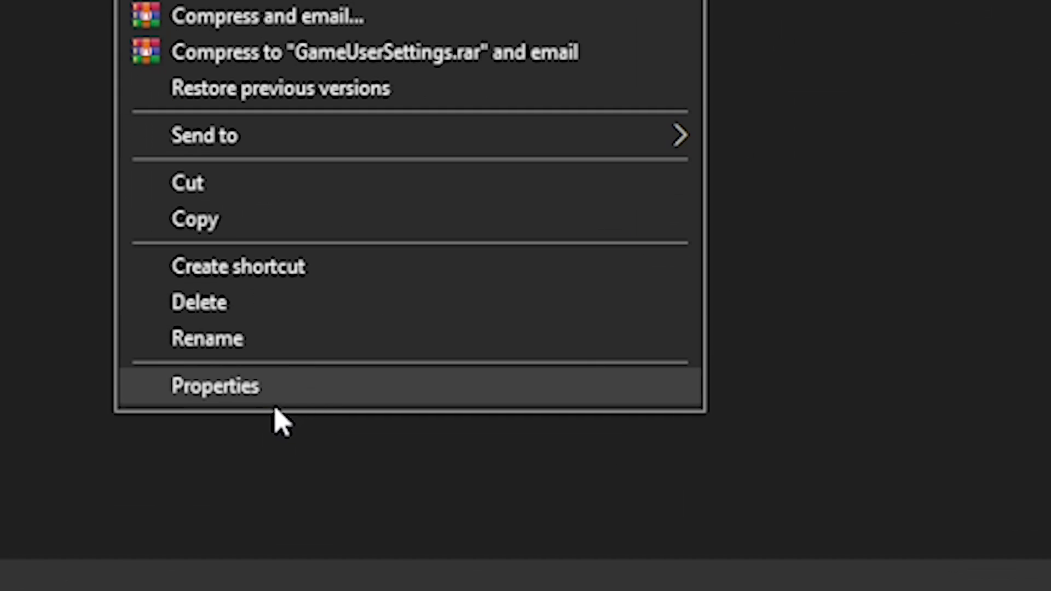
{"action": "left_click", "coordinate": [274, 406]}
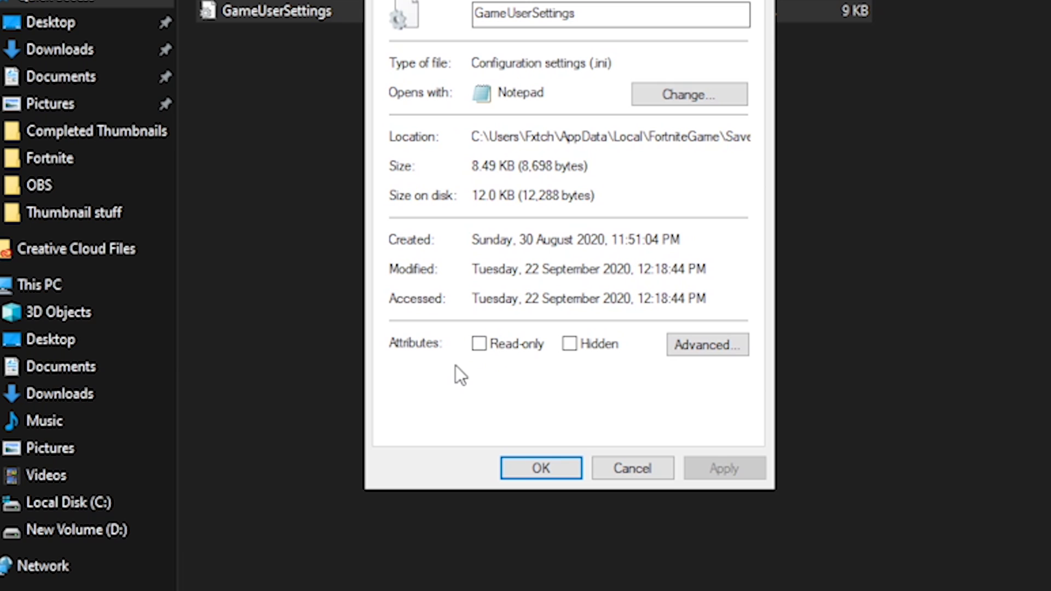
{"action": "left_click", "coordinate": [484, 348]}
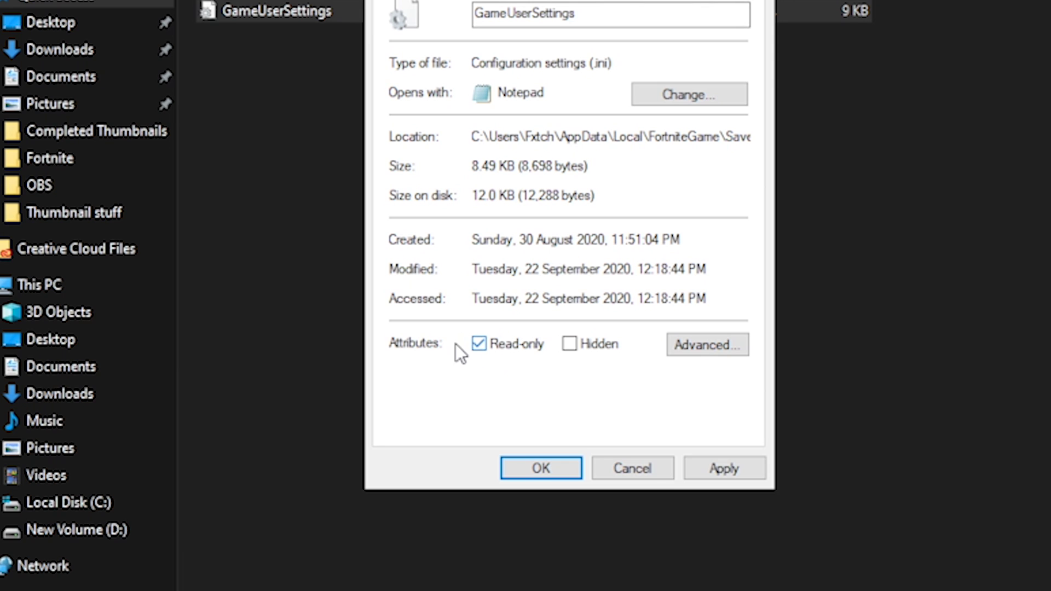
{"action": "left_click", "coordinate": [725, 476]}
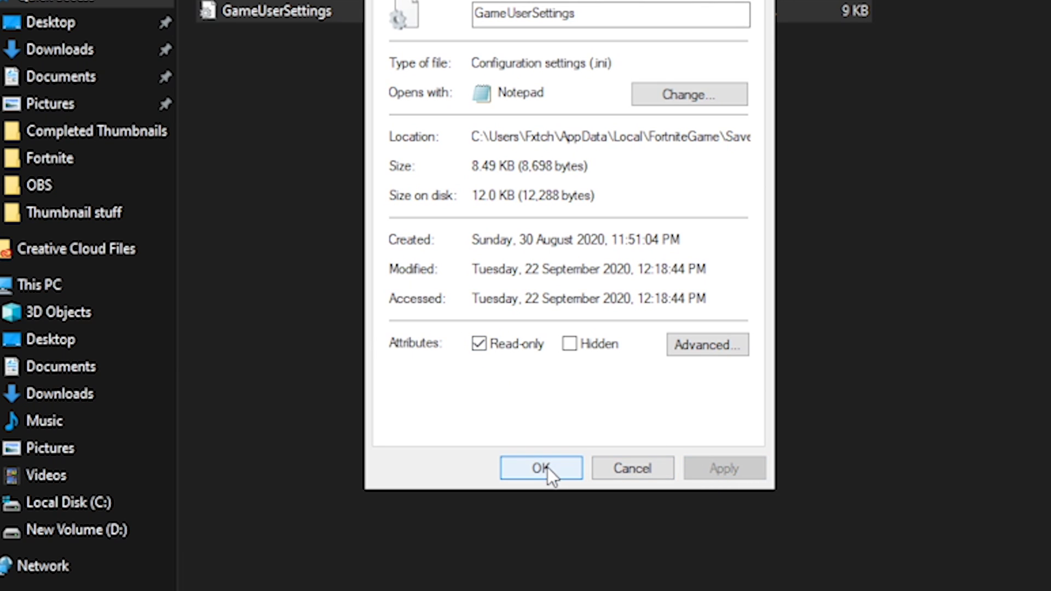
{"action": "left_click", "coordinate": [548, 468]}
{"action": "left_click", "coordinate": [930, 8]}
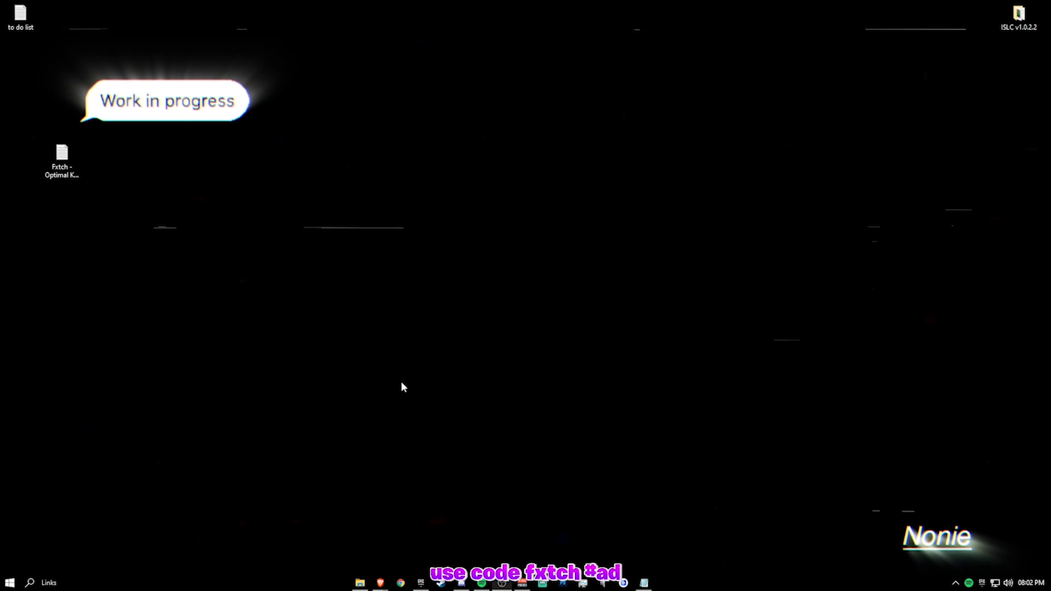
Search Windows for 'graphics' and open the Graphics settings result
{"action": "key", "text": "super+s"}
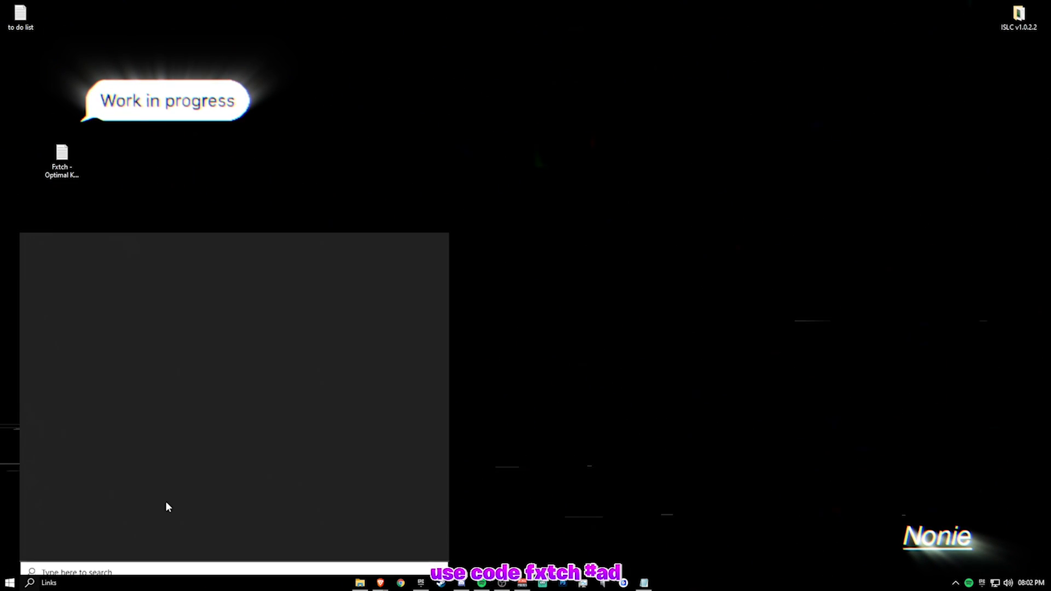
{"action": "type", "text": "grap[h"}
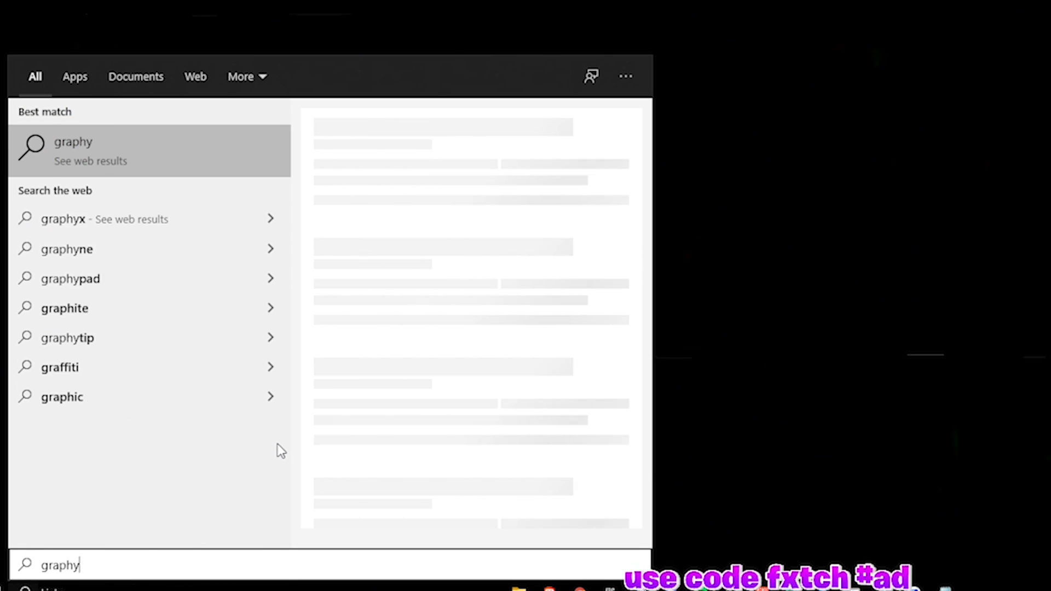
{"action": "key", "text": "BackSpace"}
{"action": "key", "text": "BackSpace"}
{"action": "type", "text": "hics"}
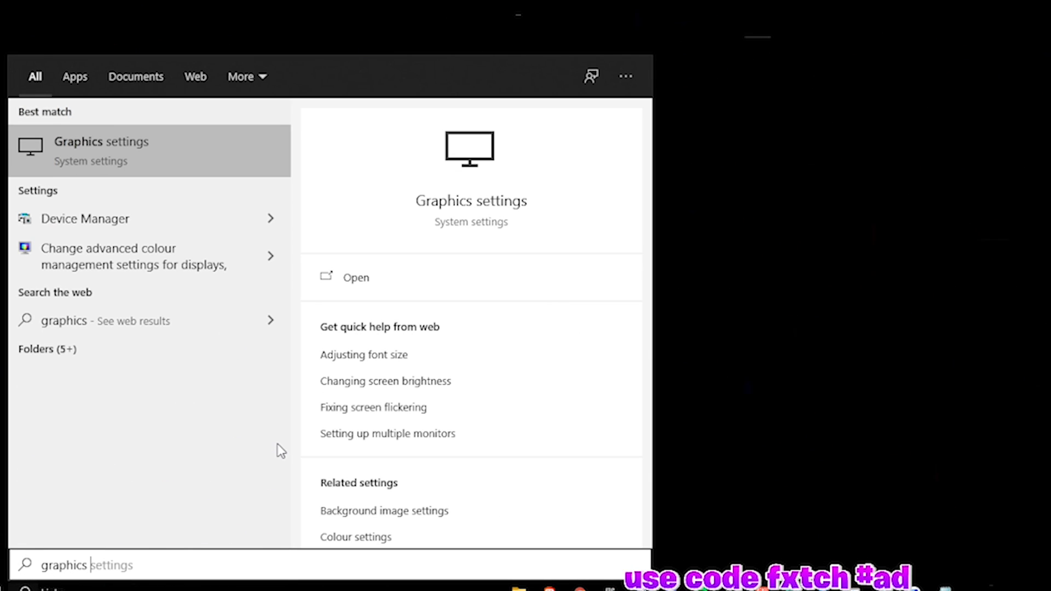
{"action": "left_click", "coordinate": [211, 154]}
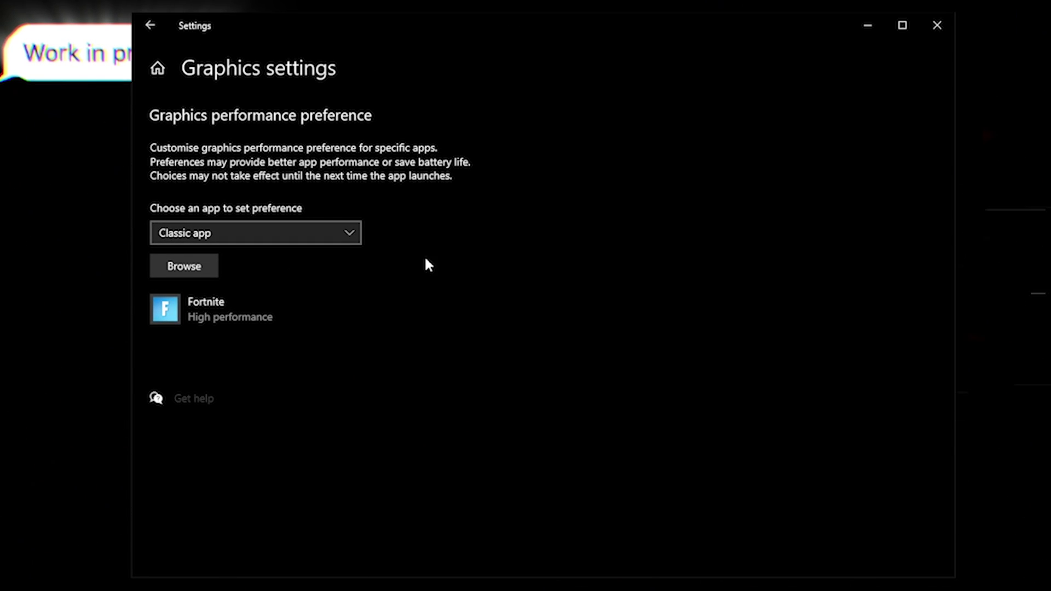
Add FortniteClient-Win64-Shipping.exe to the graphics list and confirm its High performance preference
{"action": "left_click", "coordinate": [214, 265]}
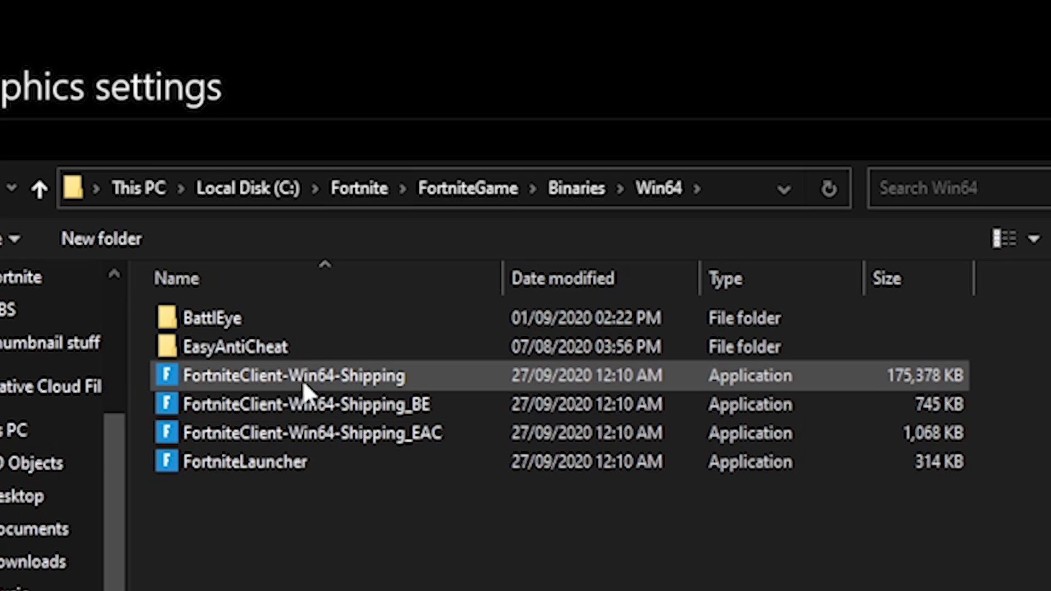
{"action": "left_click", "coordinate": [304, 383]}
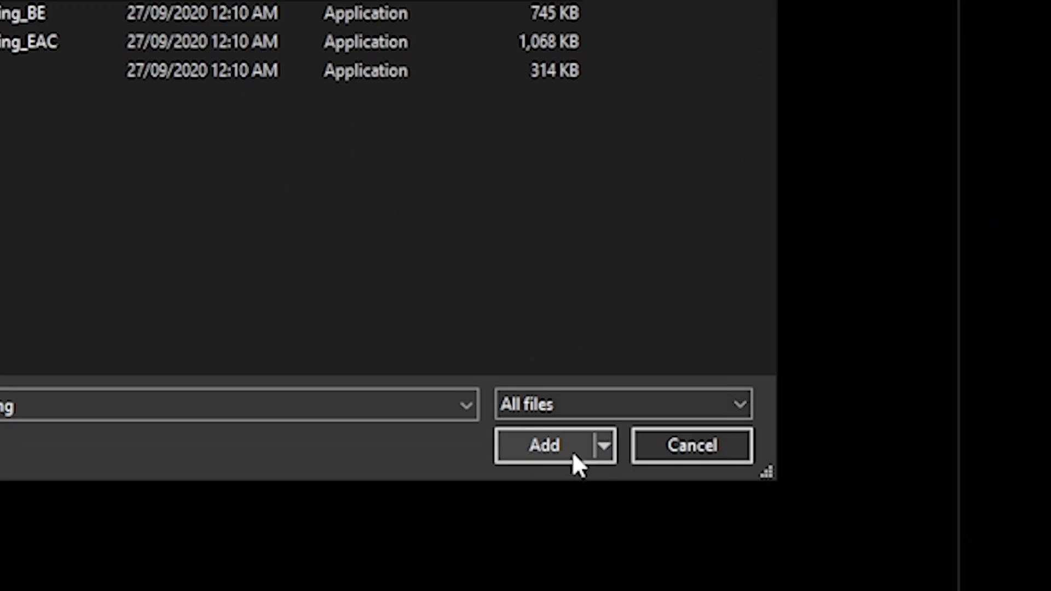
{"action": "left_click", "coordinate": [573, 452]}
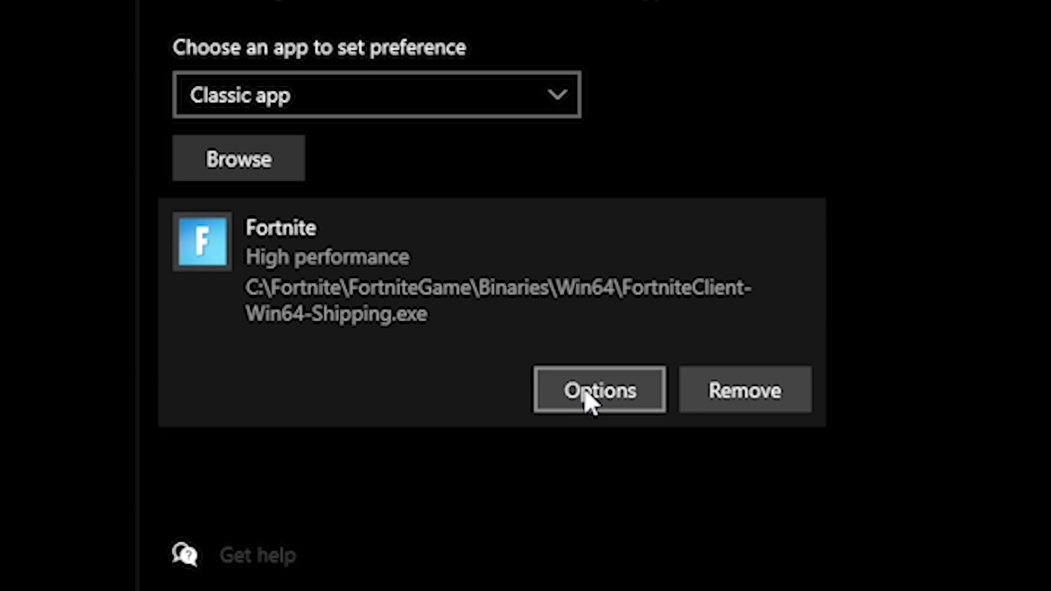
{"action": "left_click", "coordinate": [596, 390]}
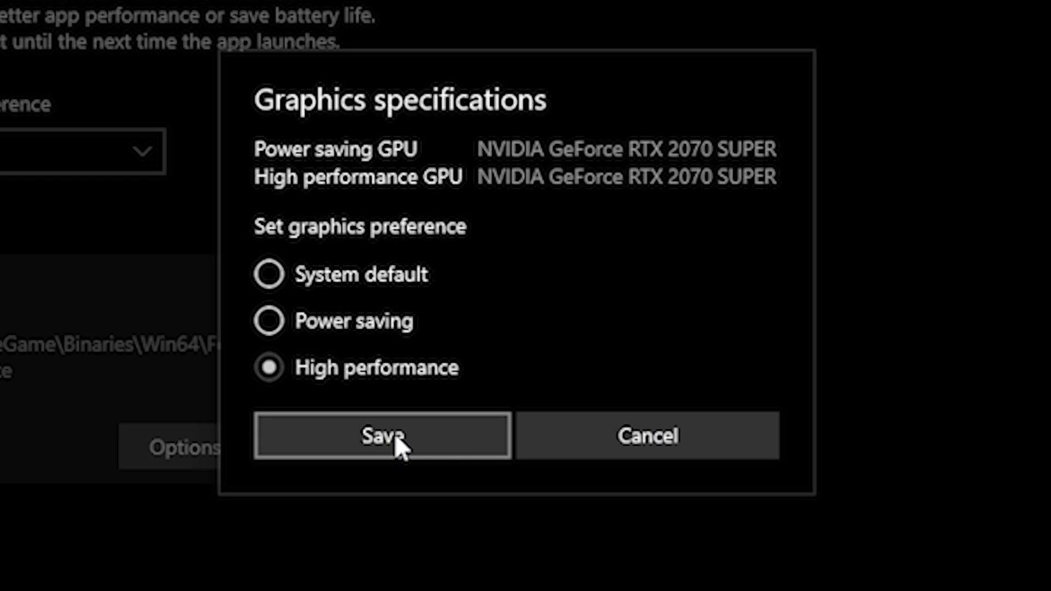
{"action": "left_click", "coordinate": [640, 442]}
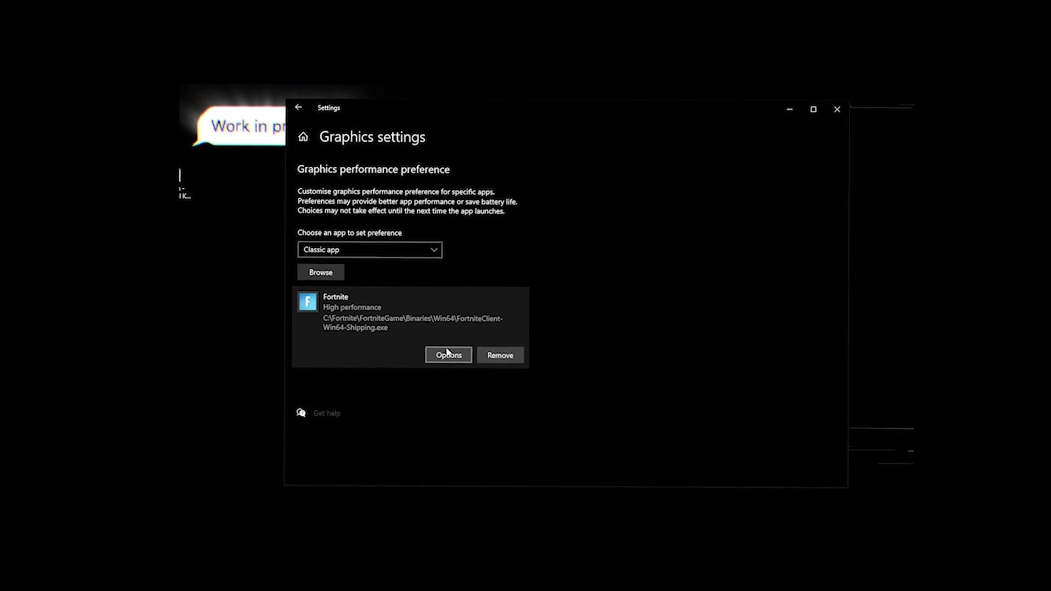
Check that Fortnite's graphics preference still shows High performance
{"action": "left_click", "coordinate": [452, 357]}
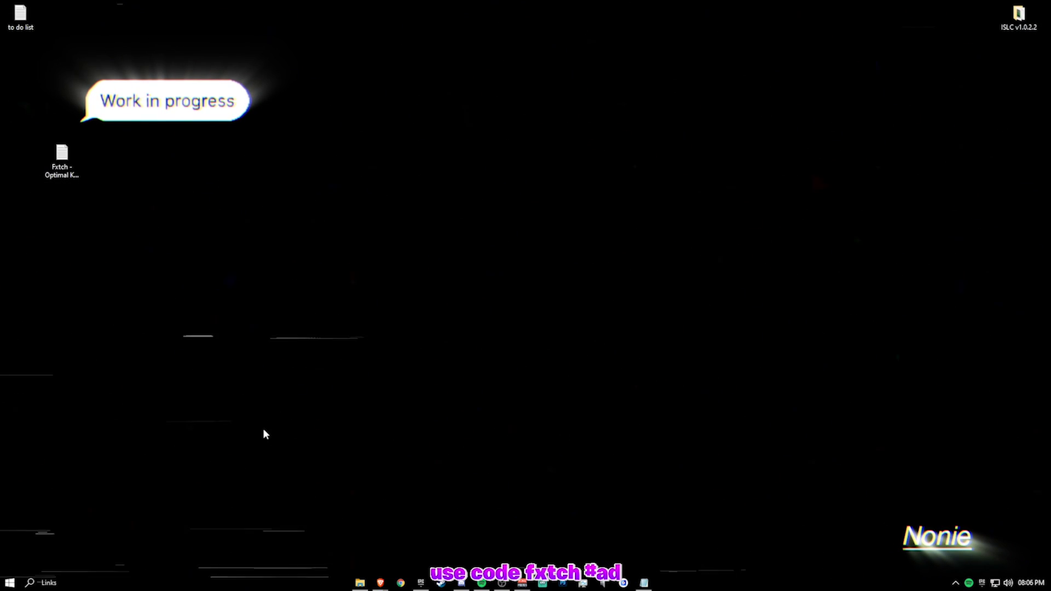
{"action": "left_click", "coordinate": [37, 586]}
{"action": "left_click", "coordinate": [589, 297]}
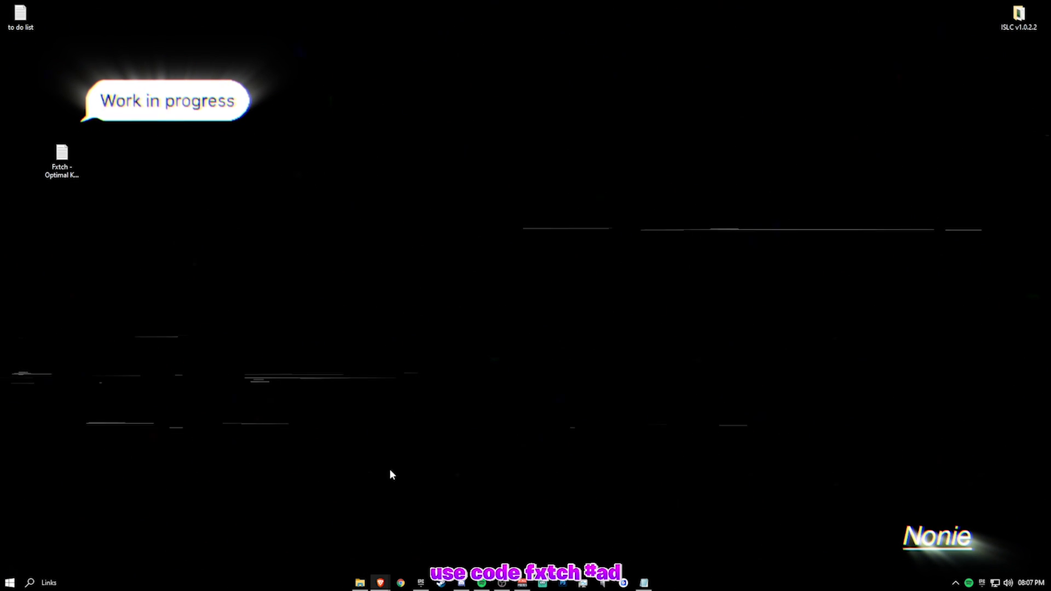
Open the System About page in Settings from the Win+X menu
{"action": "right_click", "coordinate": [10, 585]}
{"action": "mouse_move", "coordinate": [81, 548]}
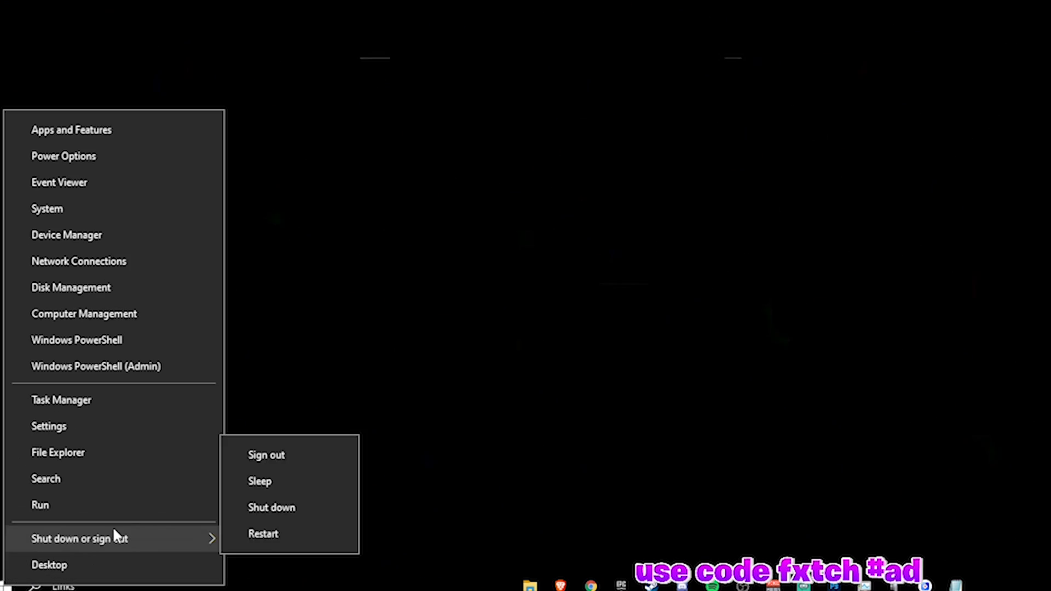
{"action": "left_click", "coordinate": [75, 210]}
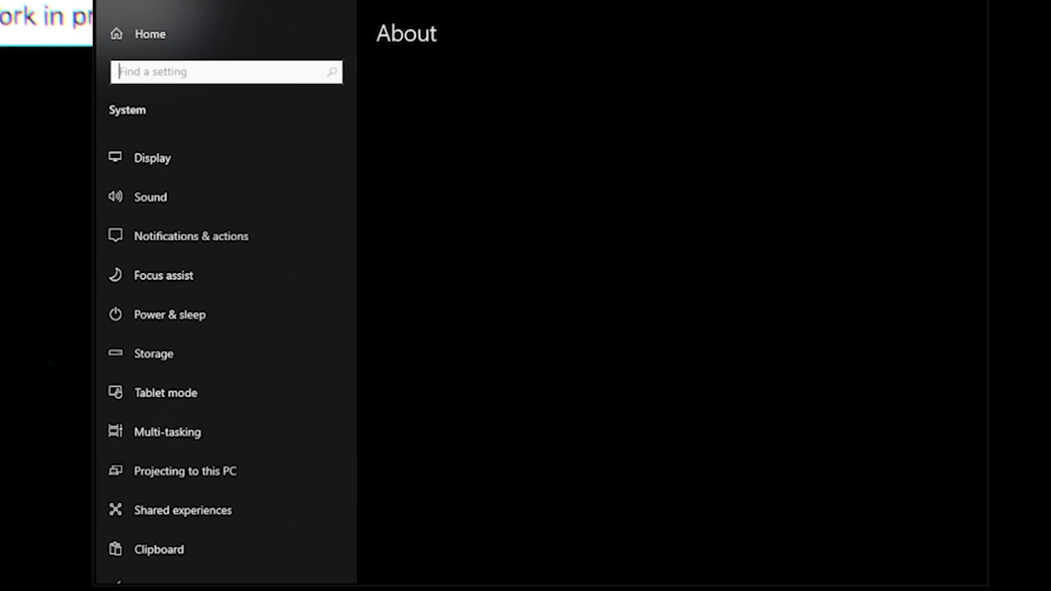
Open Performance Options from Advanced system settings and review the Custom visual effects list
{"action": "scroll", "coordinate": [547, 328], "scroll_direction": "down", "scroll_amount": 10}
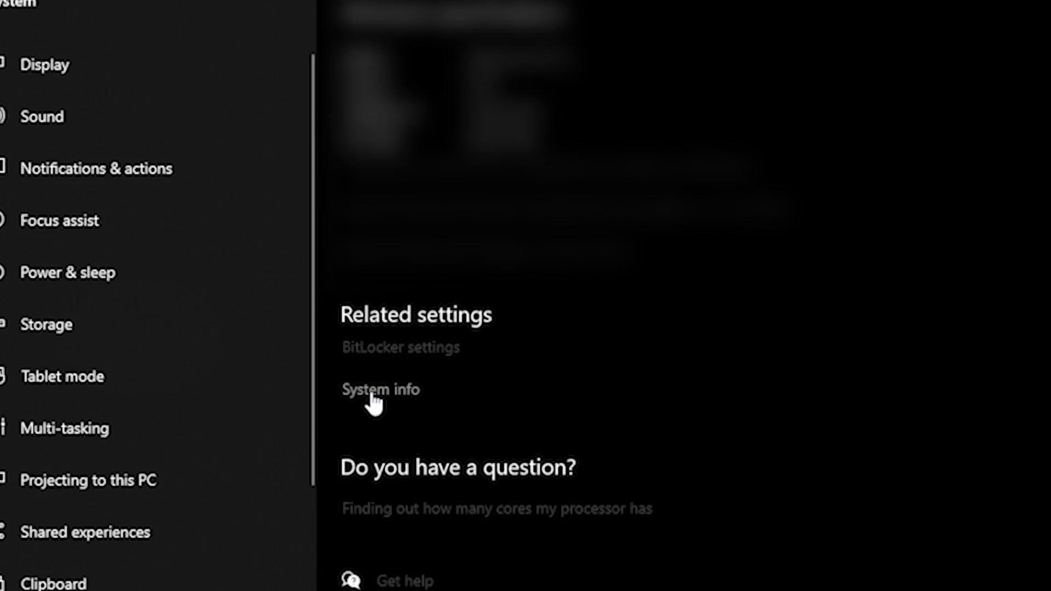
{"action": "left_click", "coordinate": [408, 405]}
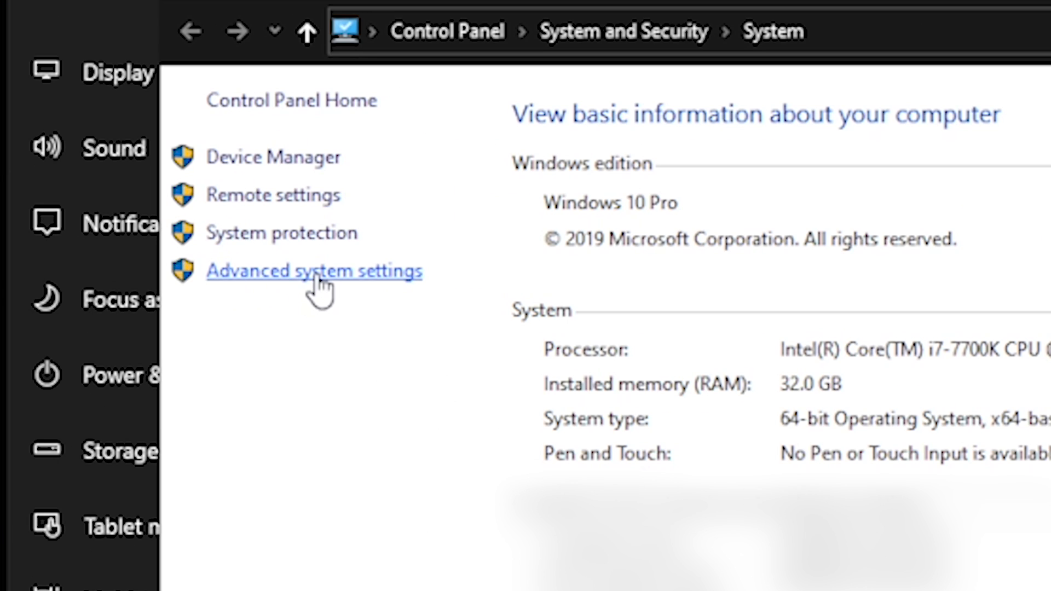
{"action": "left_click", "coordinate": [316, 276]}
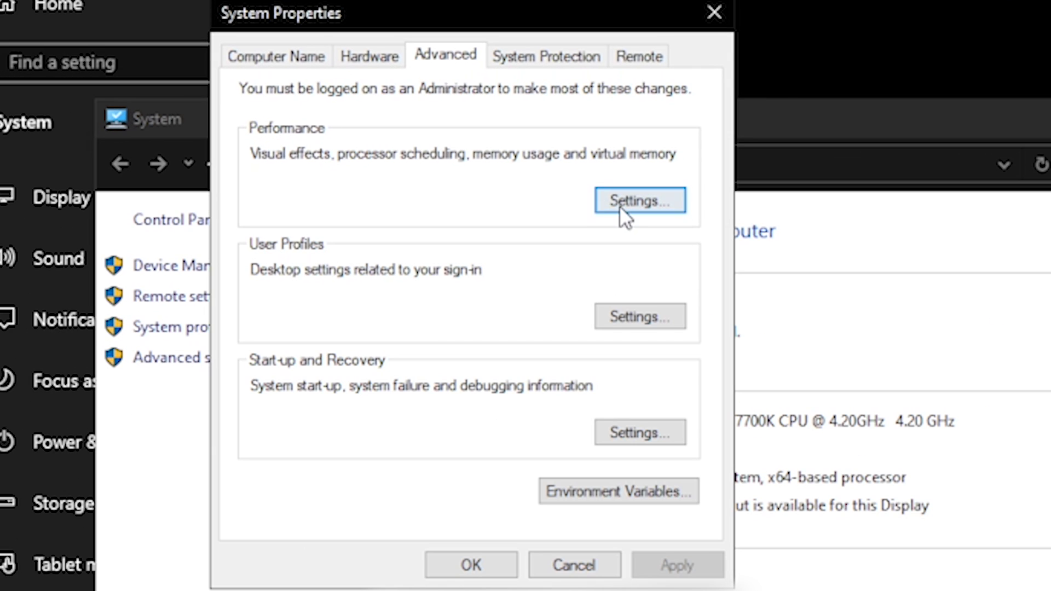
{"action": "left_click", "coordinate": [620, 202]}
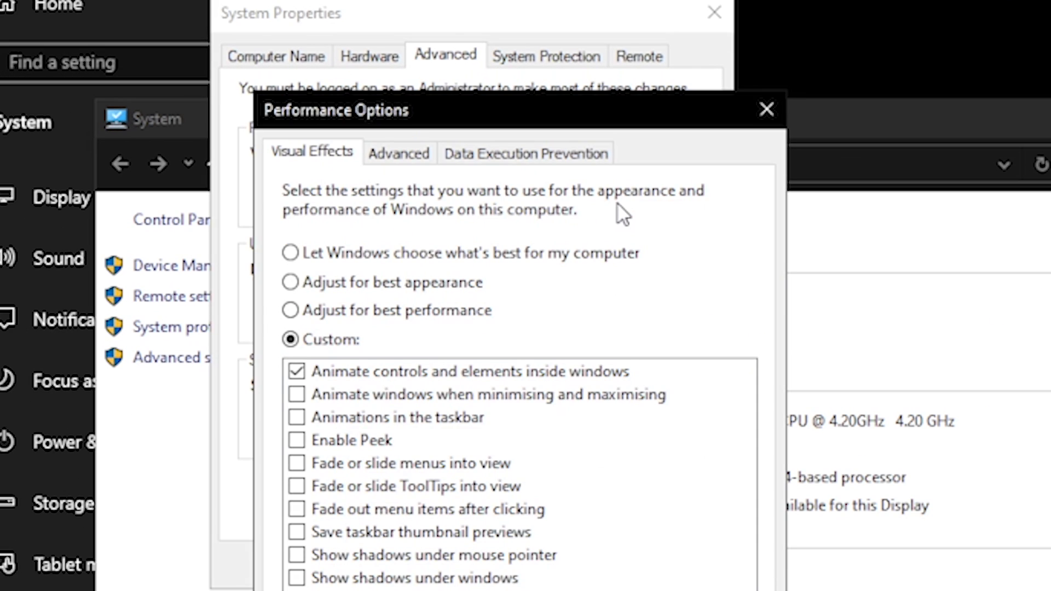
{"action": "left_click_drag", "start_coordinate": [437, 104], "coordinate": [416, 49]}
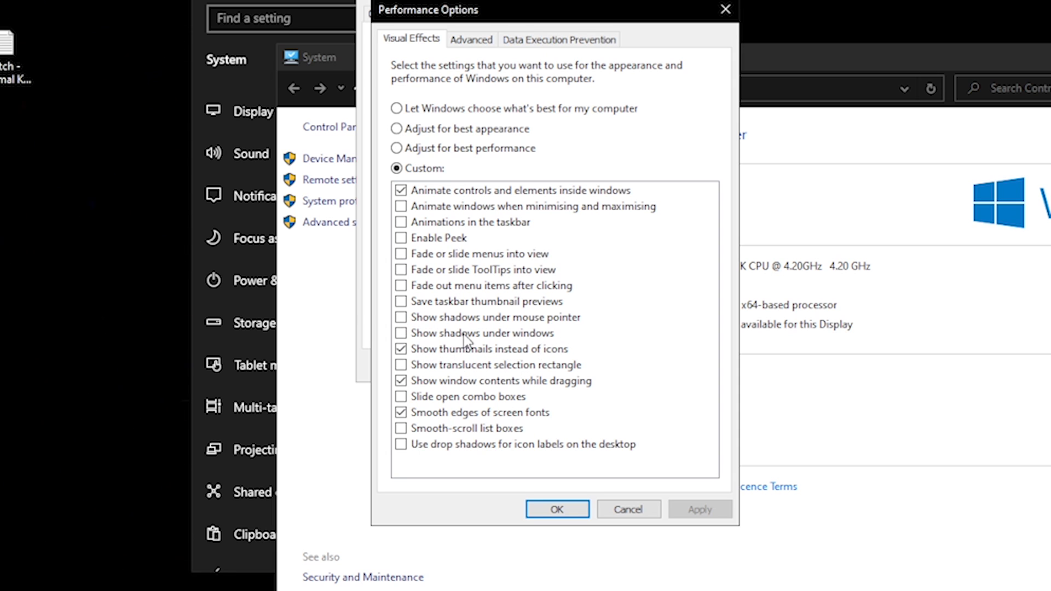
{"action": "left_click_drag", "start_coordinate": [492, 12], "coordinate": [518, 16]}
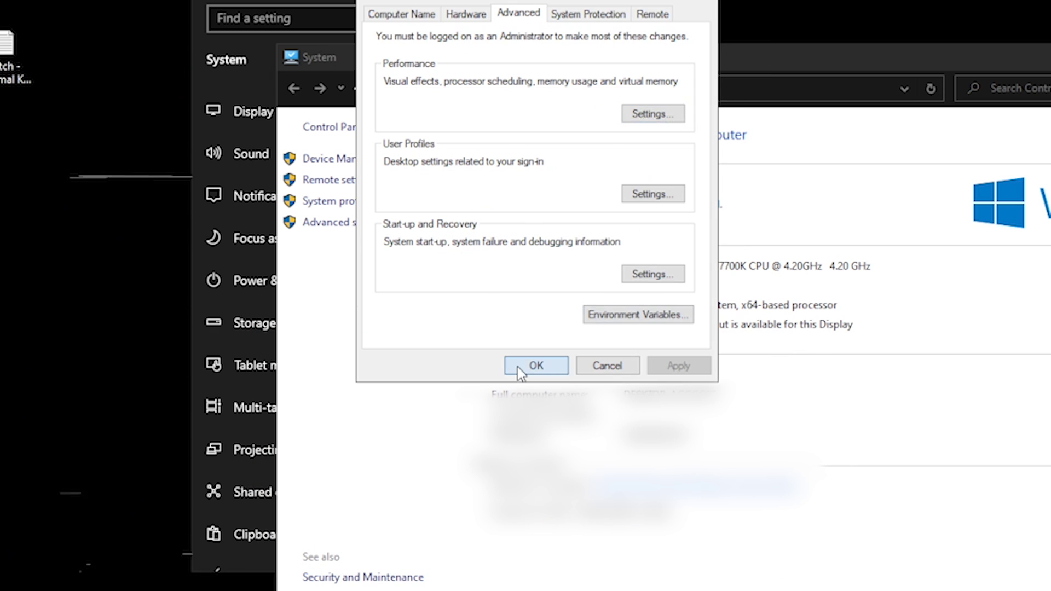
Close System Properties with OK and search Windows for 'power'
{"action": "left_click", "coordinate": [533, 368]}
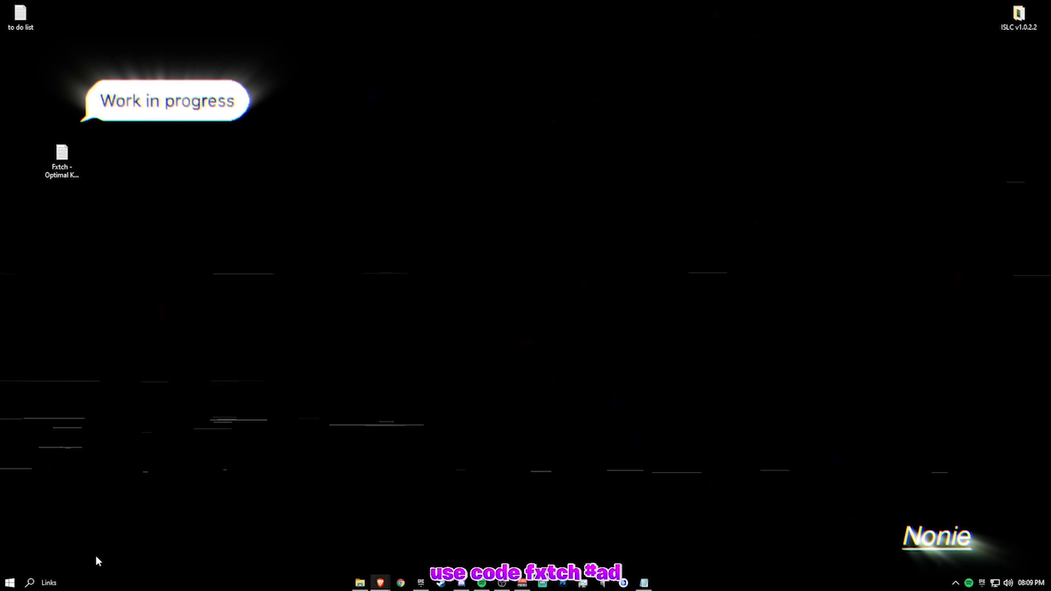
{"action": "key", "text": "super"}
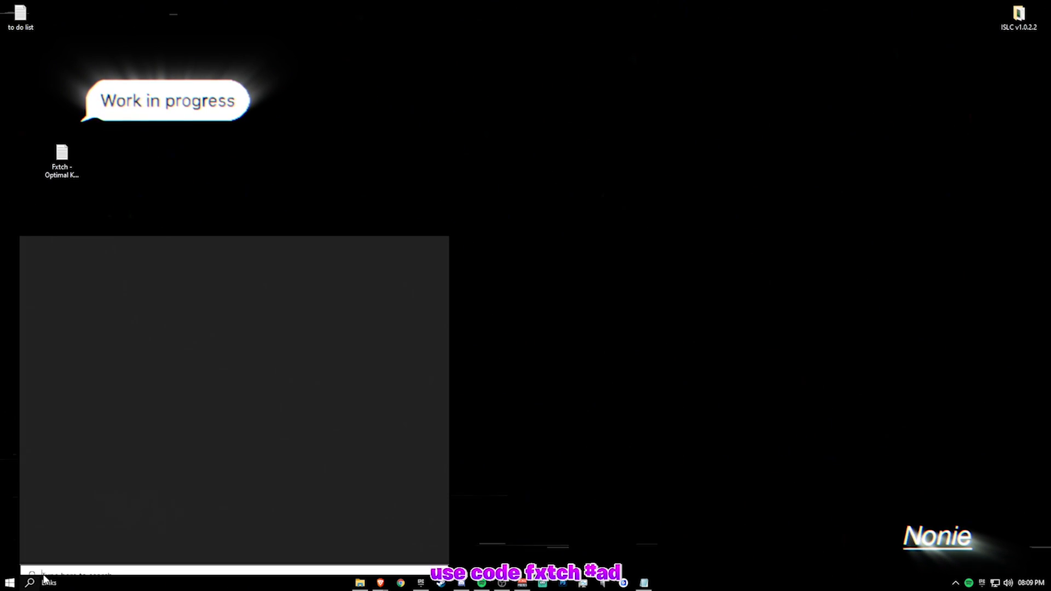
{"action": "type", "text": "powerpla"}
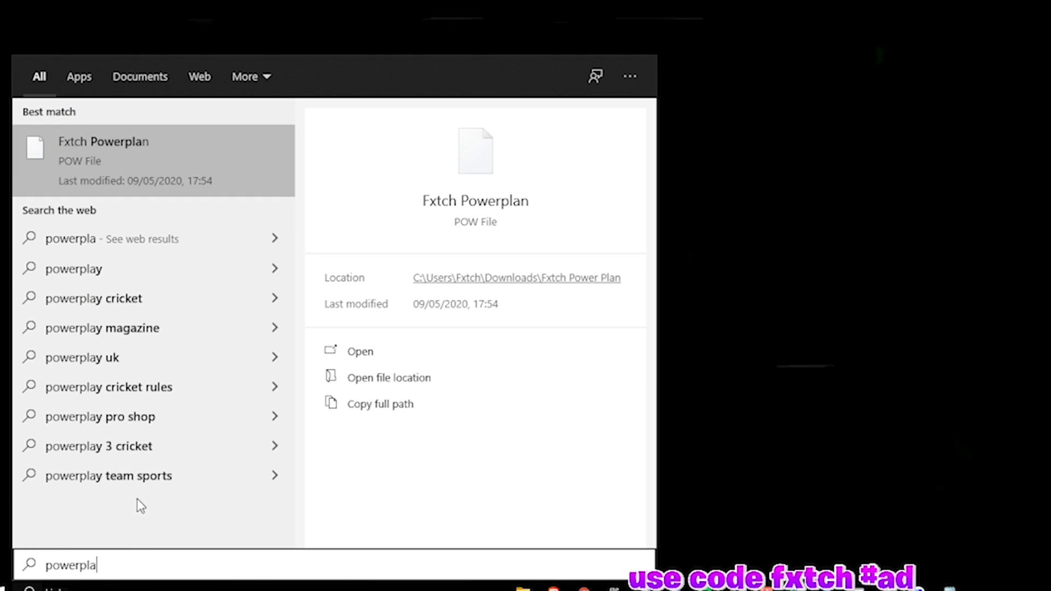
{"action": "key", "text": "BackSpace"}
{"action": "key", "text": "BackSpace"}
{"action": "key", "text": "BackSpace"}
{"action": "key", "text": "BackSpace"}
{"action": "key", "text": "BackSpace"}
{"action": "key", "text": "BackSpace"}
{"action": "key", "text": "BackSpace"}
{"action": "type", "text": "wo"}
{"action": "key", "text": "BackSpace"}
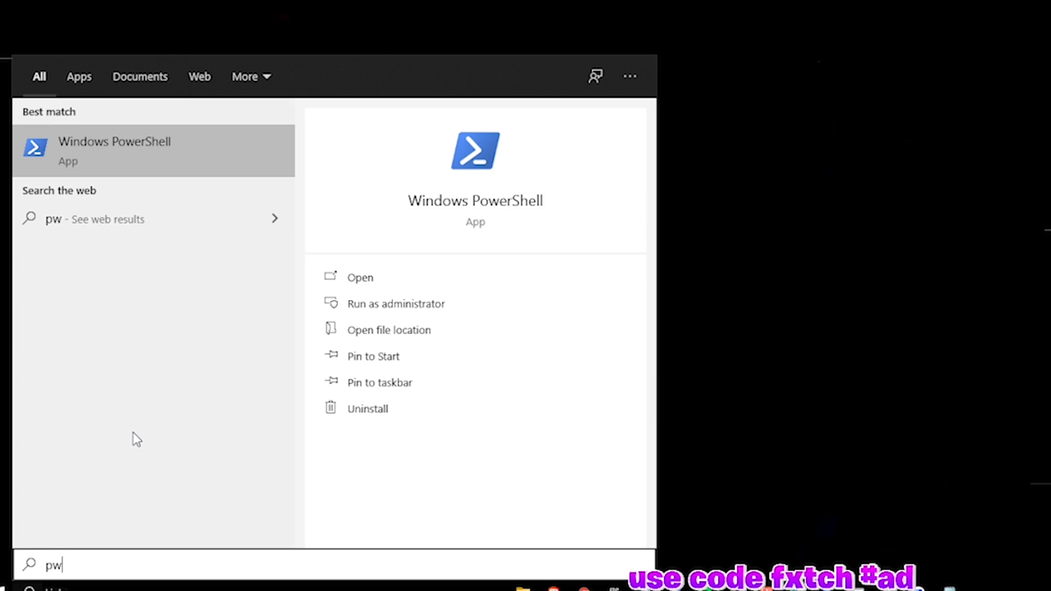
{"action": "key", "text": "BackSpace"}
{"action": "type", "text": "ower"}
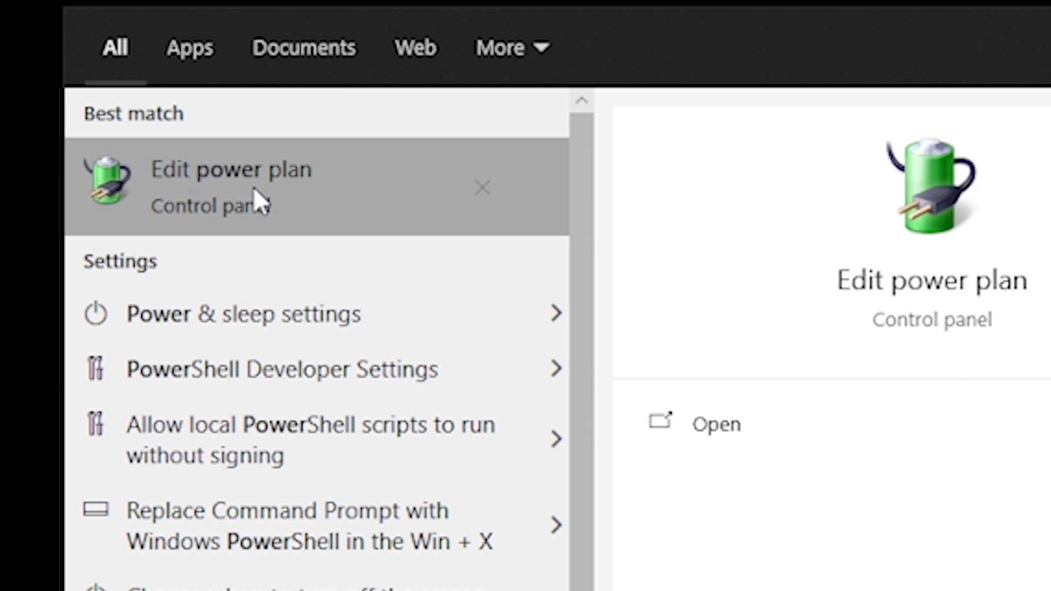
Open the active plan's sleep settings, then return to the Power Options plan list
{"action": "left_click", "coordinate": [254, 186]}
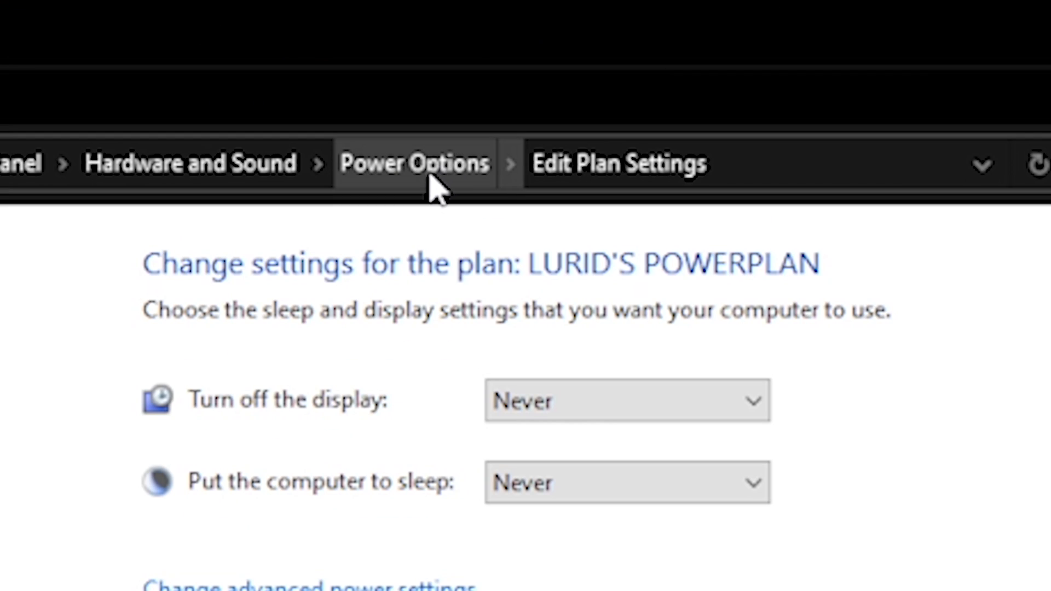
{"action": "left_click", "coordinate": [422, 176]}
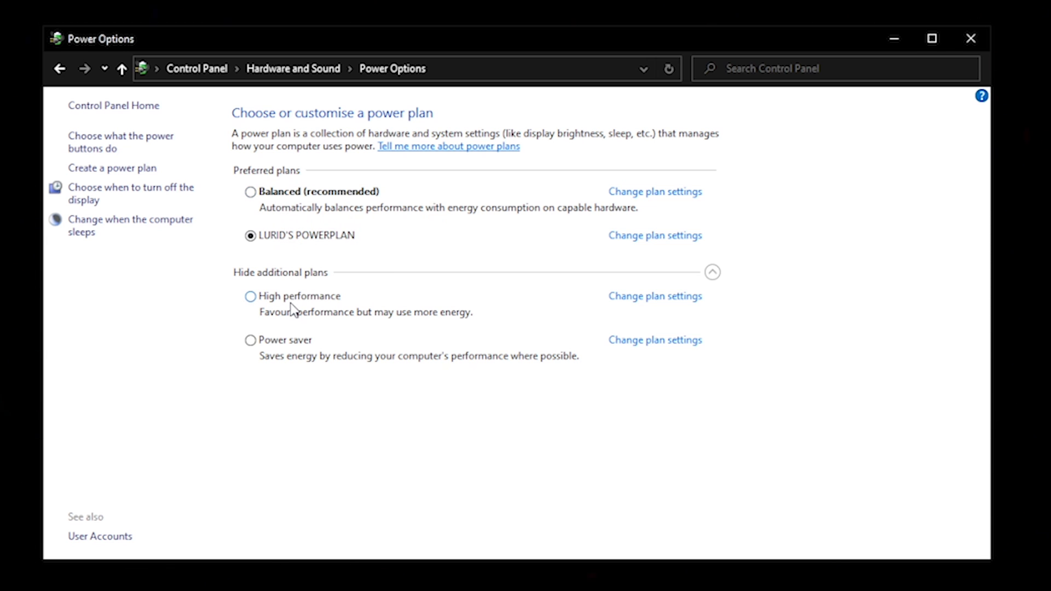
{"action": "left_click_drag", "start_coordinate": [313, 33], "coordinate": [272, 9]}
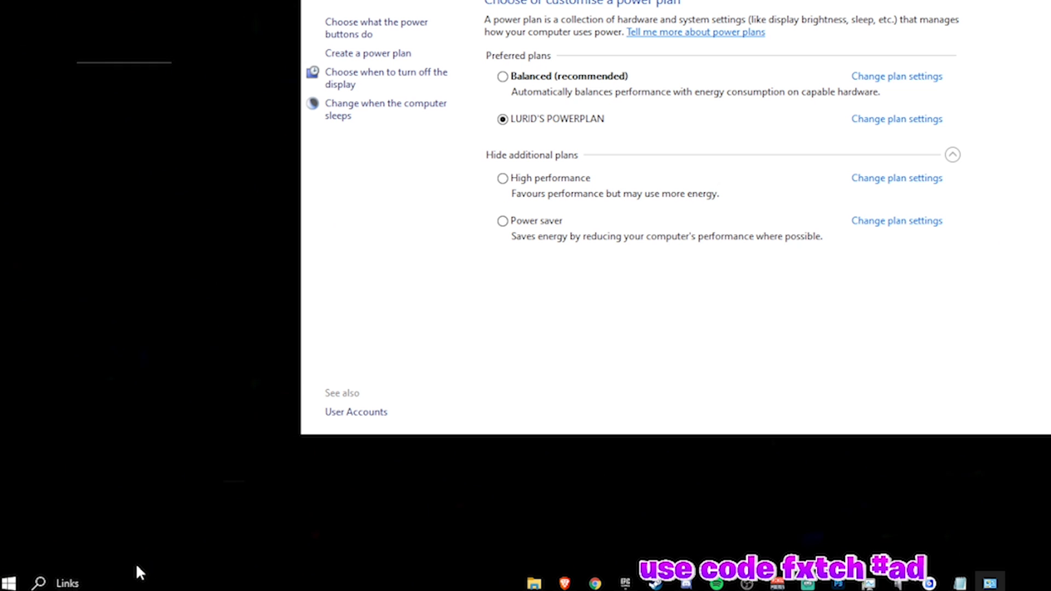
In Command Prompt, paste 'powercfg -duplicatescheme e9a42b02-d5df-448d-aa00-03f14749eb61', then close it
{"action": "key", "text": "super"}
{"action": "type", "text": "cmd"}
{"action": "right_click", "coordinate": [167, 145]}
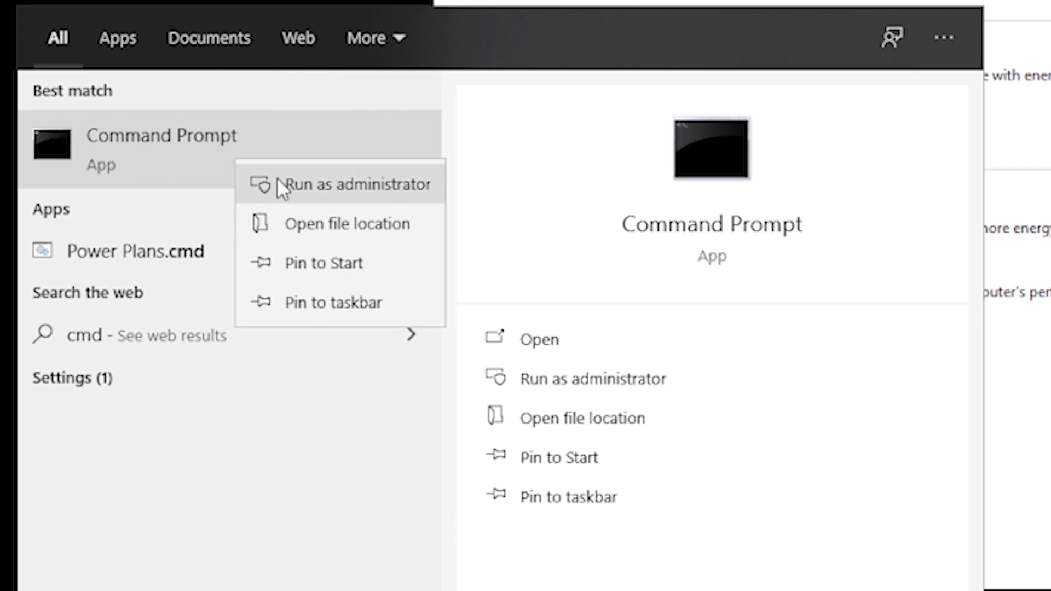
{"action": "left_click", "coordinate": [129, 149]}
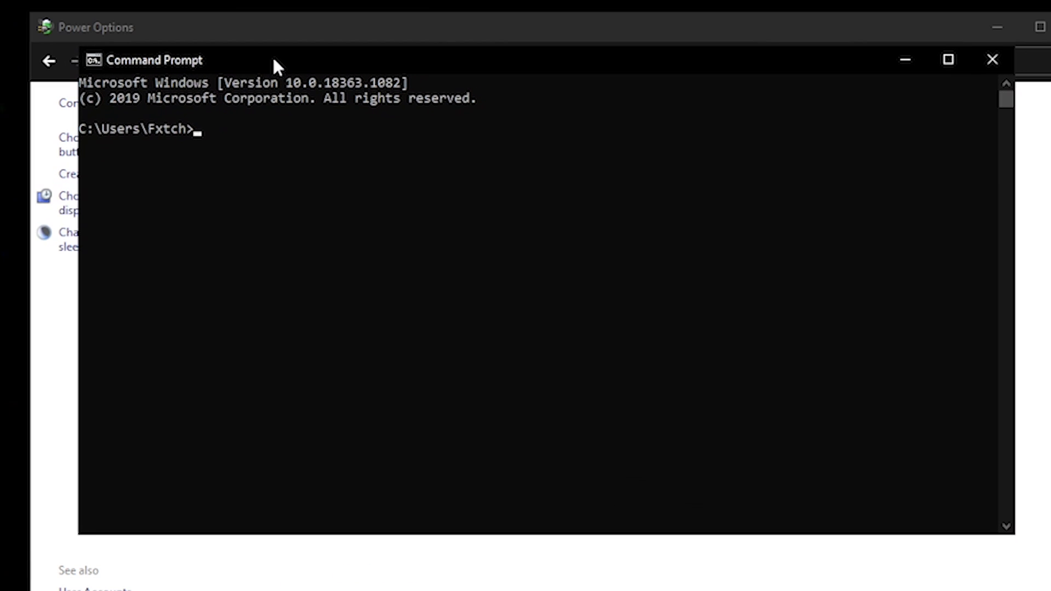
{"action": "left_click_drag", "start_coordinate": [182, 41], "coordinate": [164, 87]}
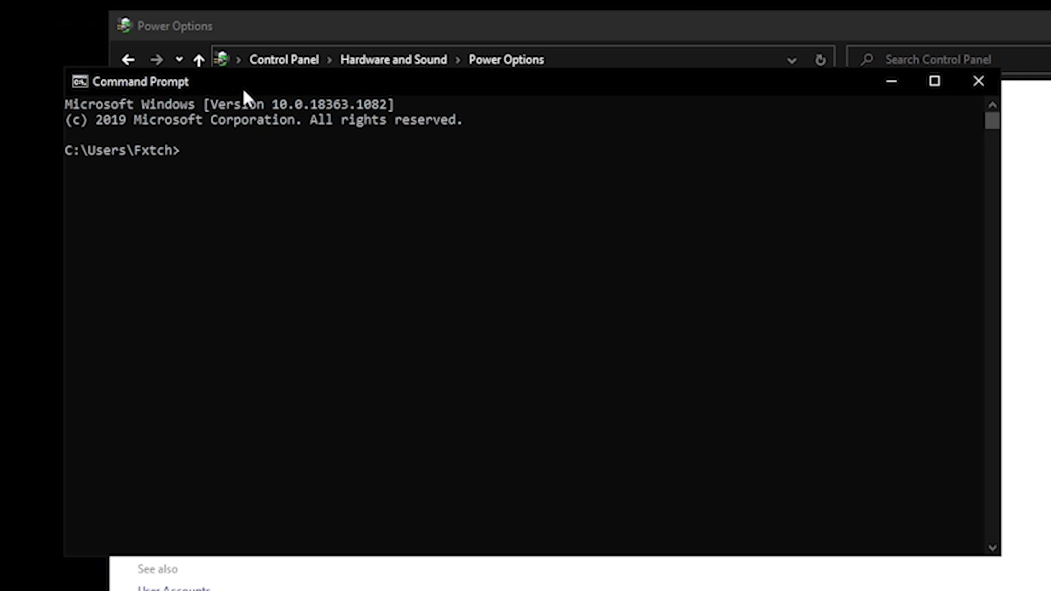
{"action": "mouse_move", "coordinate": [243, 91]}
{"action": "left_mouse_down"}
{"action": "mouse_move", "coordinate": [275, 83]}
{"action": "mouse_move", "coordinate": [232, 87]}
{"action": "mouse_move", "coordinate": [234, 78]}
{"action": "left_mouse_up"}
{"action": "type", "text": "powercfg -duplicatescheme e9a42b02-d5df-448d-aa00-03f14749eb61"}
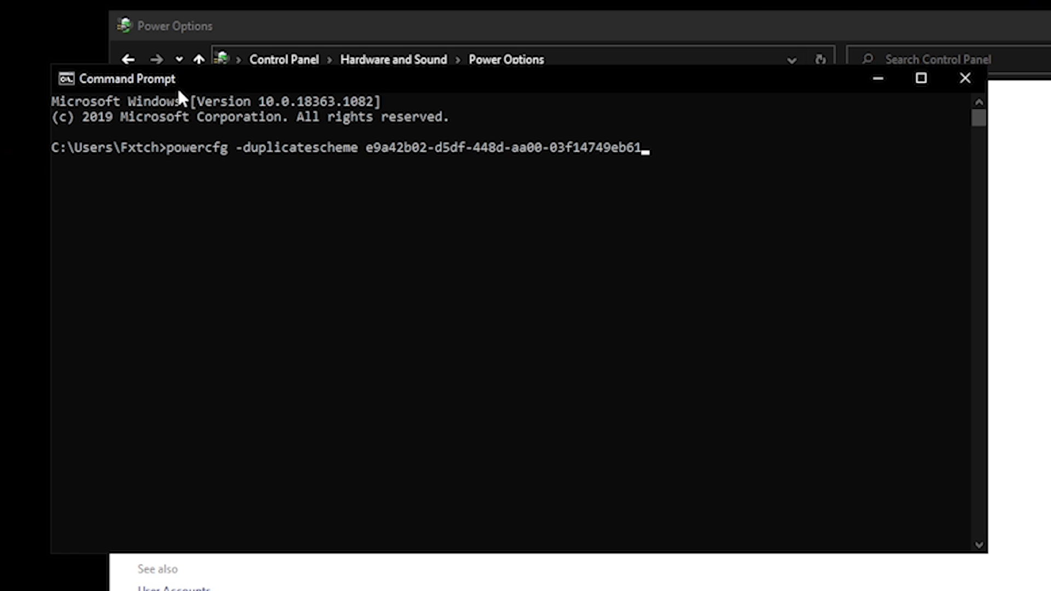
{"action": "left_click_drag", "start_coordinate": [177, 86], "coordinate": [141, 135]}
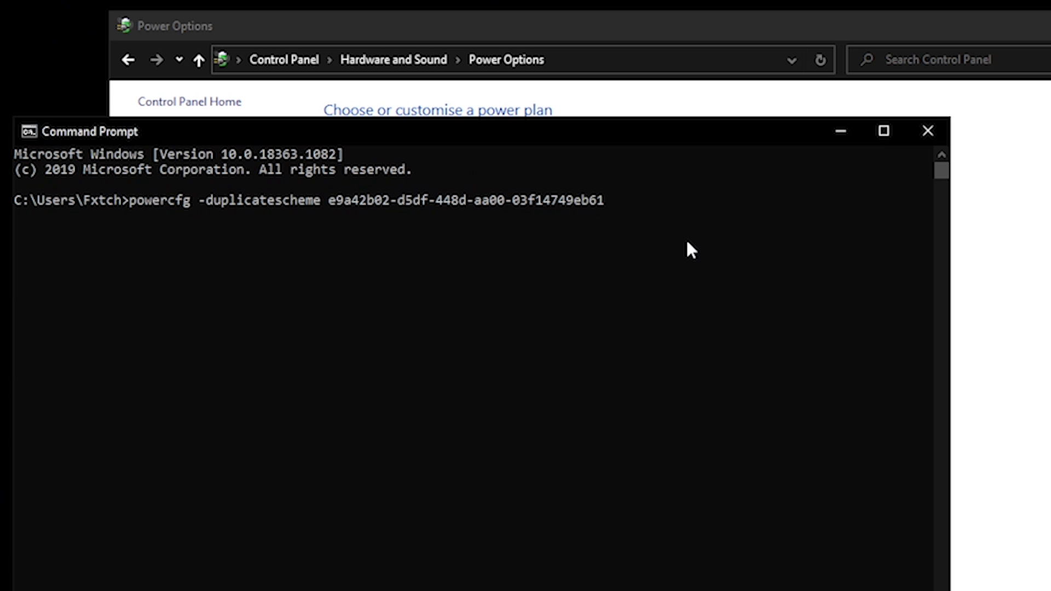
{"action": "left_click", "coordinate": [937, 131]}
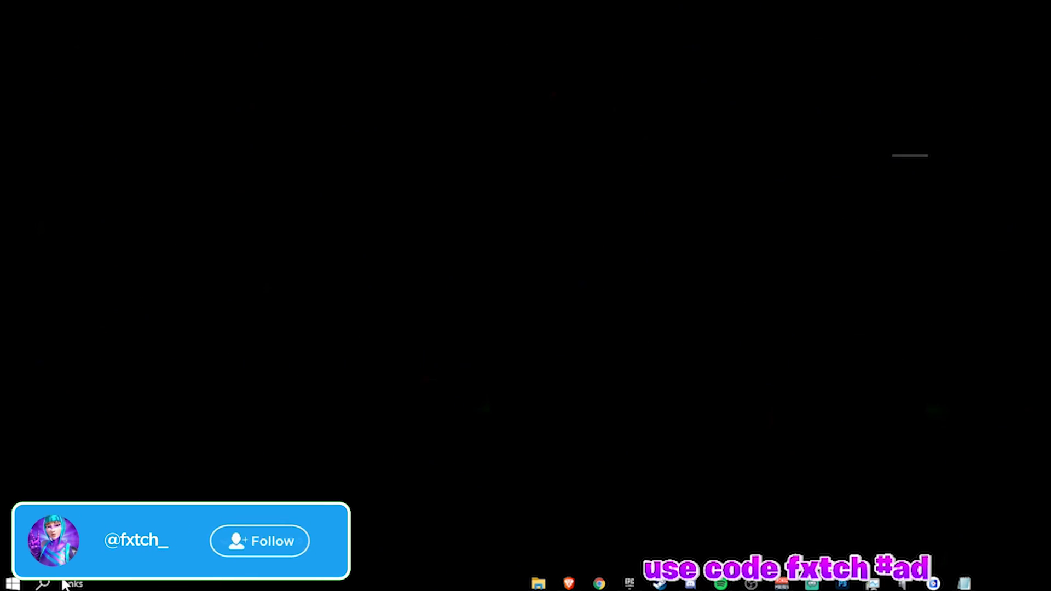
Search 'power' and go from the plan's settings back to Power Options
{"action": "key", "text": "super"}
{"action": "type", "text": "power"}
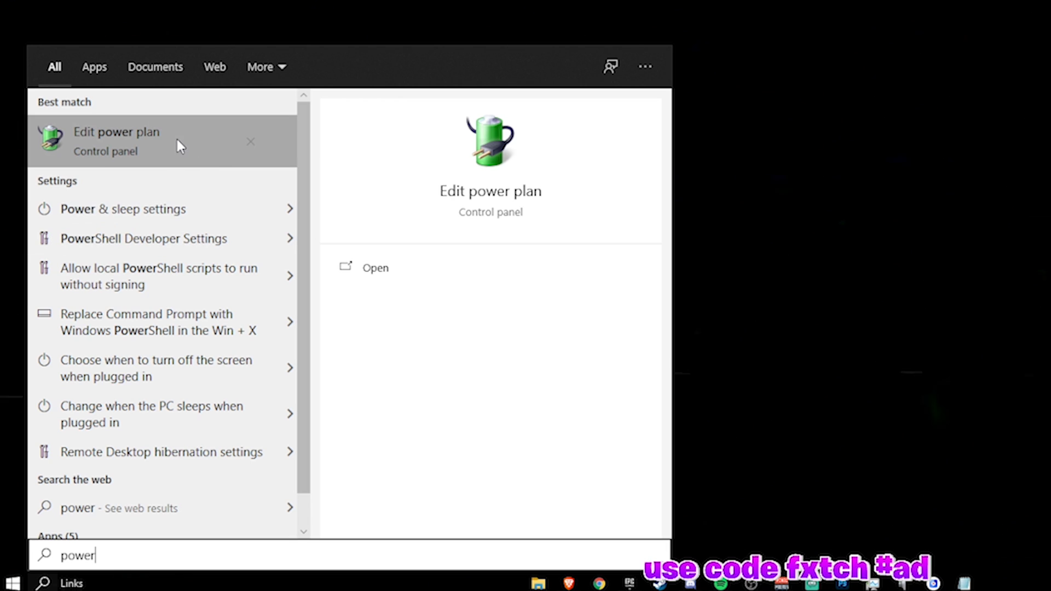
{"action": "left_click", "coordinate": [177, 142]}
{"action": "left_click", "coordinate": [408, 69]}
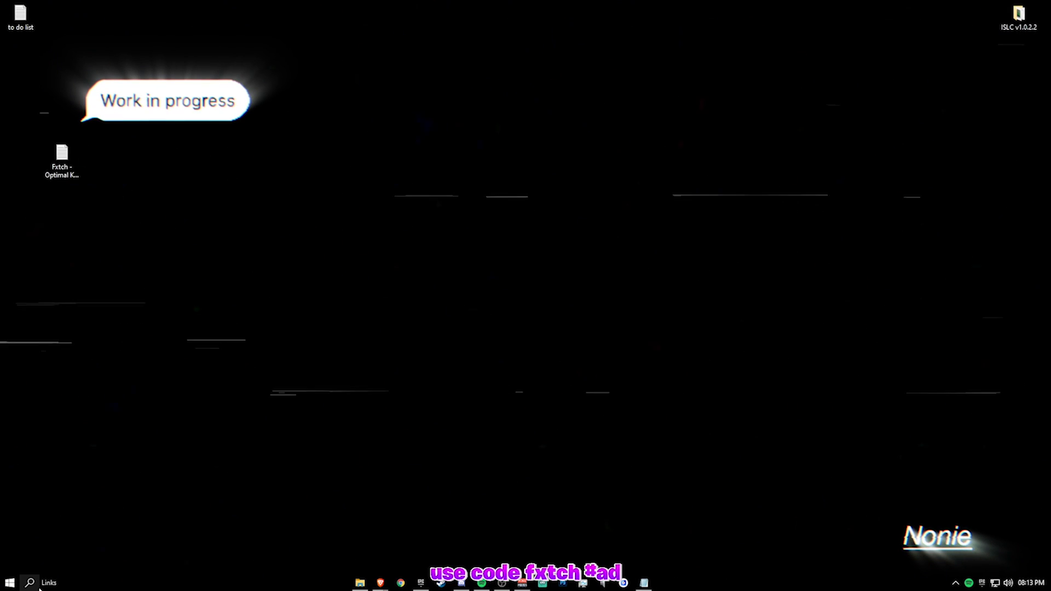
Open the %temp% folder through the Run dialog
{"action": "left_click", "coordinate": [31, 584]}
{"action": "left_click", "coordinate": [31, 583]}
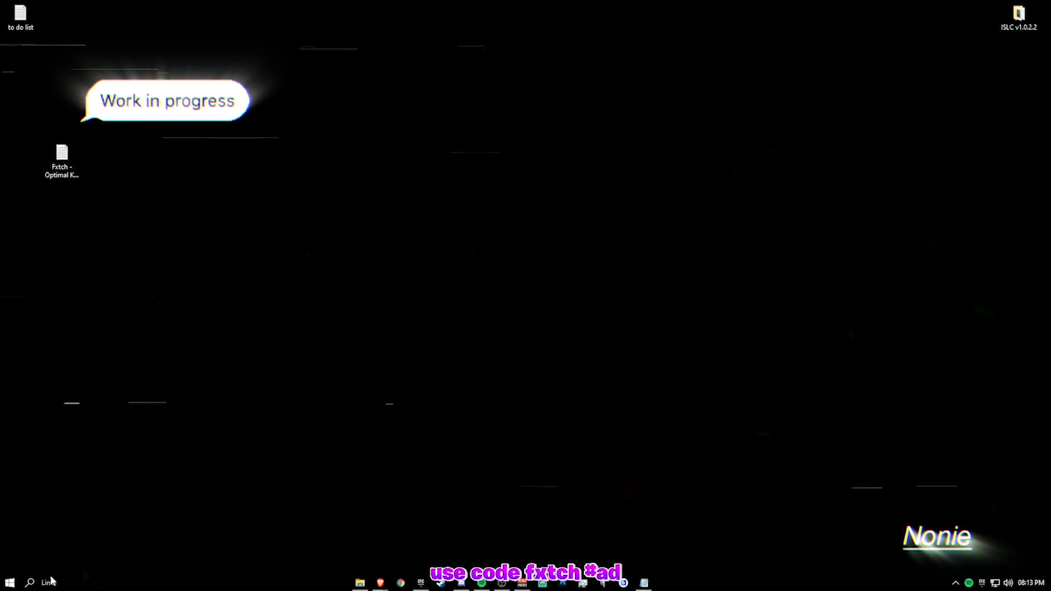
{"action": "key", "text": "super+s"}
{"action": "type", "text": "run"}
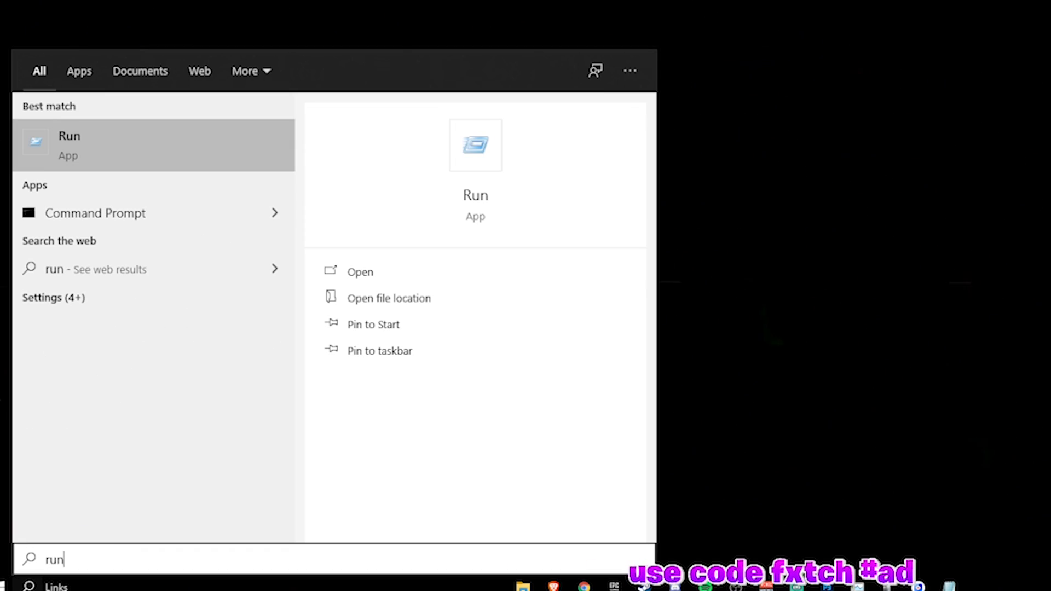
{"action": "left_click", "coordinate": [96, 142]}
{"action": "type", "text": "%temp"}
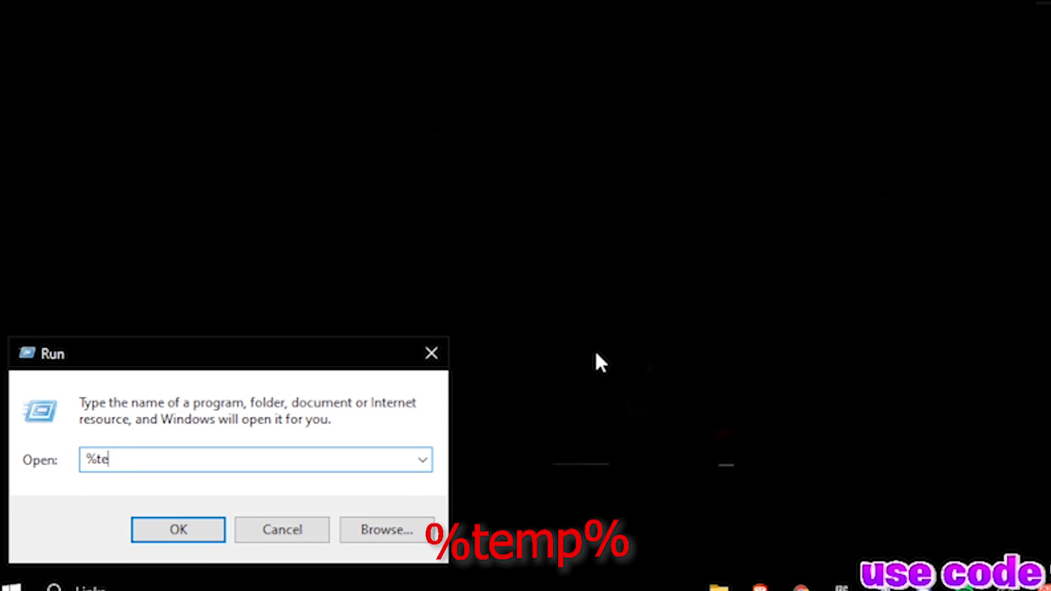
{"action": "type", "text": "%"}
{"action": "key", "text": "Return"}
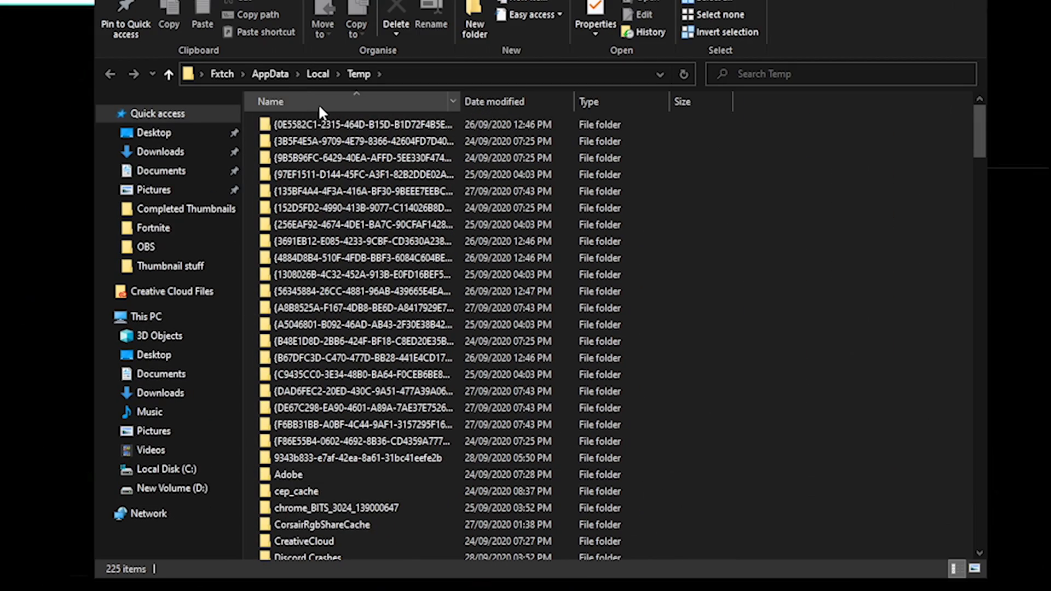
Delete all Temp files, applying to all items and skipping the locked file
{"action": "scroll", "coordinate": [296, 137], "scroll_direction": "down", "scroll_amount": 20}
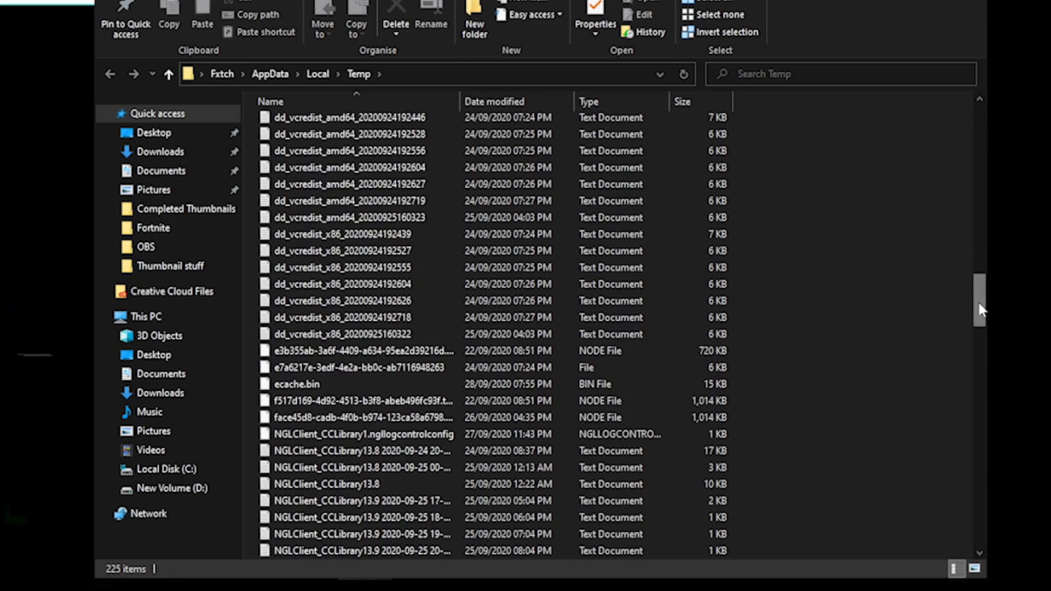
{"action": "left_click_drag", "start_coordinate": [978, 525], "coordinate": [937, 37]}
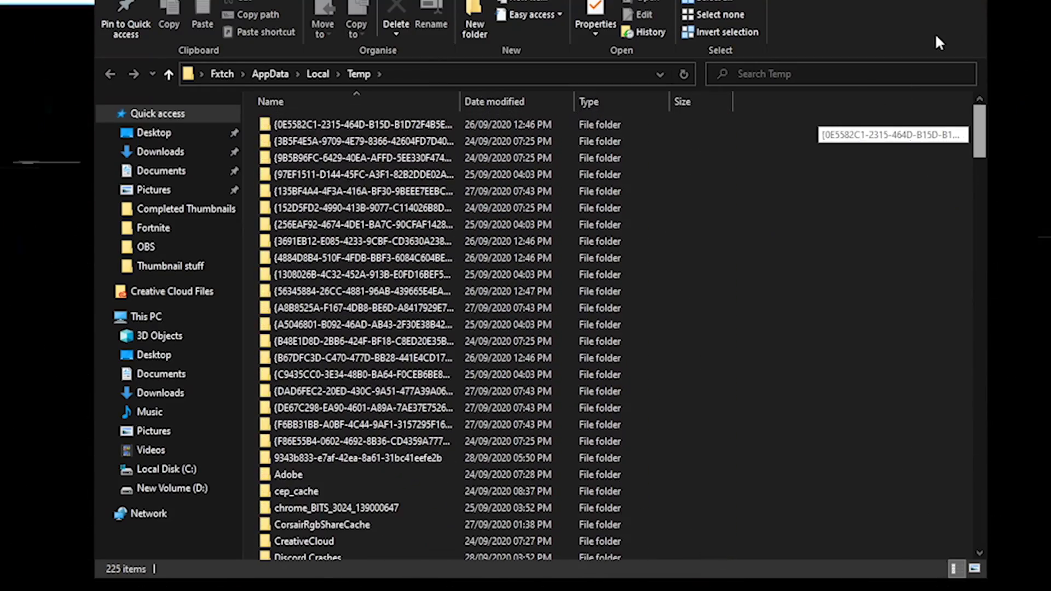
{"action": "left_click_drag", "start_coordinate": [657, 145], "coordinate": [602, 586]}
{"action": "scroll", "coordinate": [452, 243], "scroll_direction": "up", "scroll_amount": 15}
{"action": "right_click", "coordinate": [452, 243]}
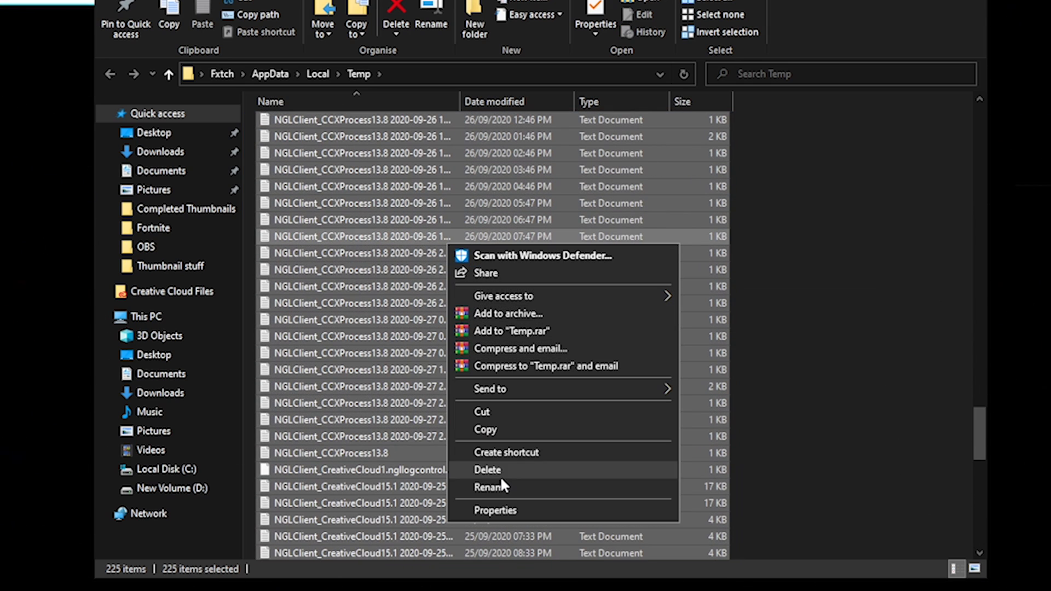
{"action": "left_click", "coordinate": [500, 471]}
{"action": "left_click", "coordinate": [437, 378]}
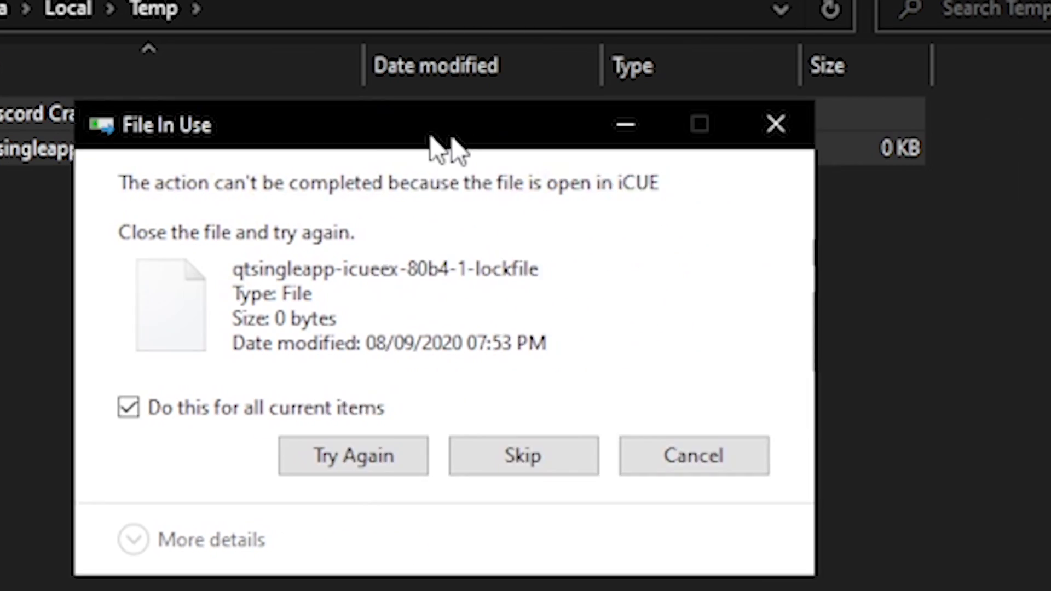
{"action": "left_click_drag", "start_coordinate": [450, 138], "coordinate": [488, 148]}
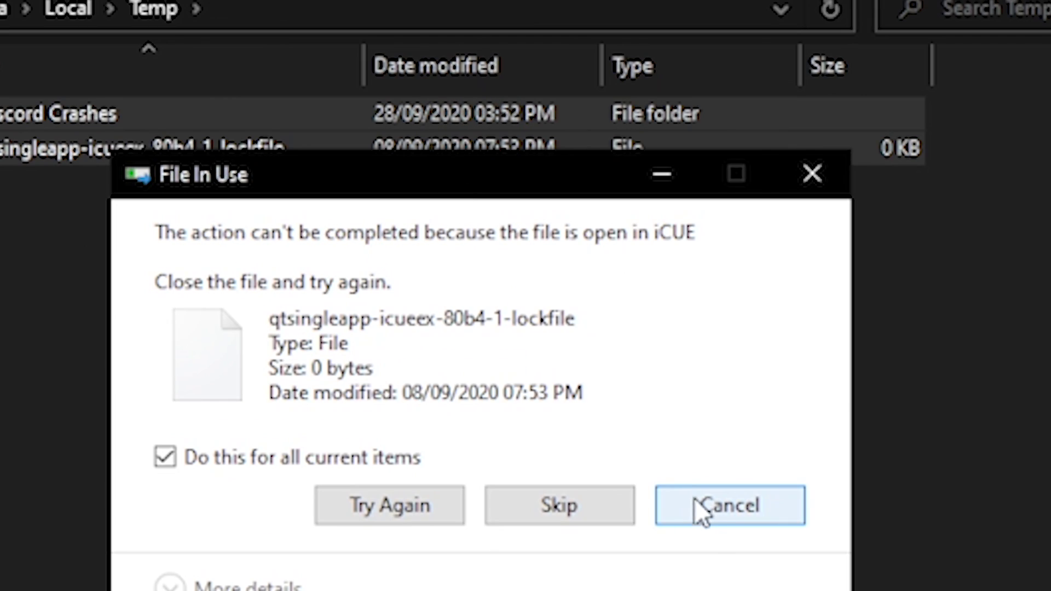
{"action": "left_click", "coordinate": [701, 507]}
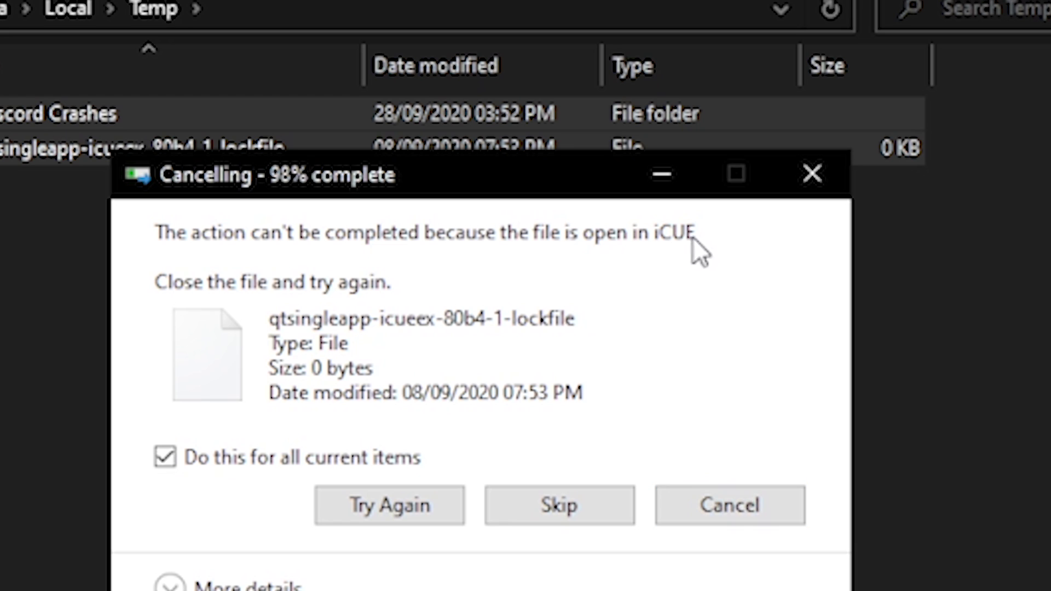
Check the leftover Discord Crashes folder and iCUE lockfile, then close the Temp window
{"action": "left_click_drag", "start_coordinate": [888, 256], "coordinate": [212, 76]}
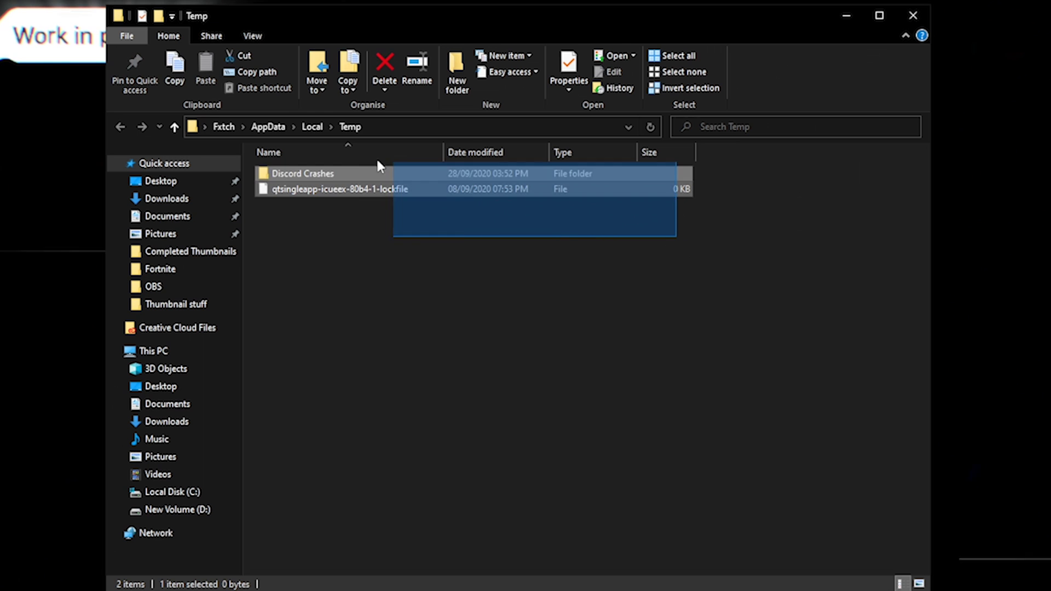
{"action": "left_click_drag", "start_coordinate": [378, 165], "coordinate": [490, 285]}
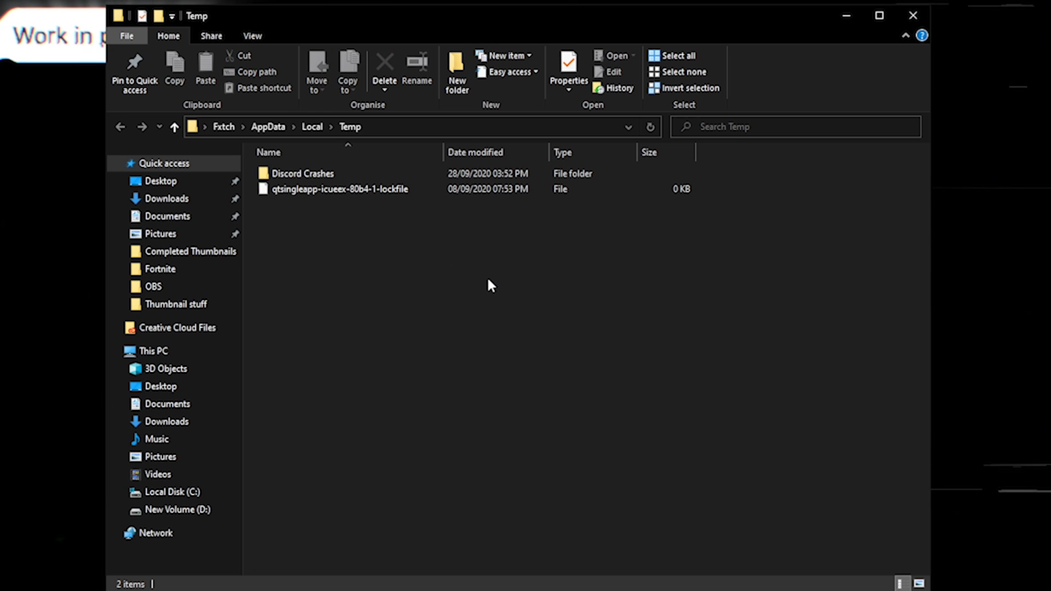
{"action": "left_click_drag", "start_coordinate": [432, 288], "coordinate": [324, 201]}
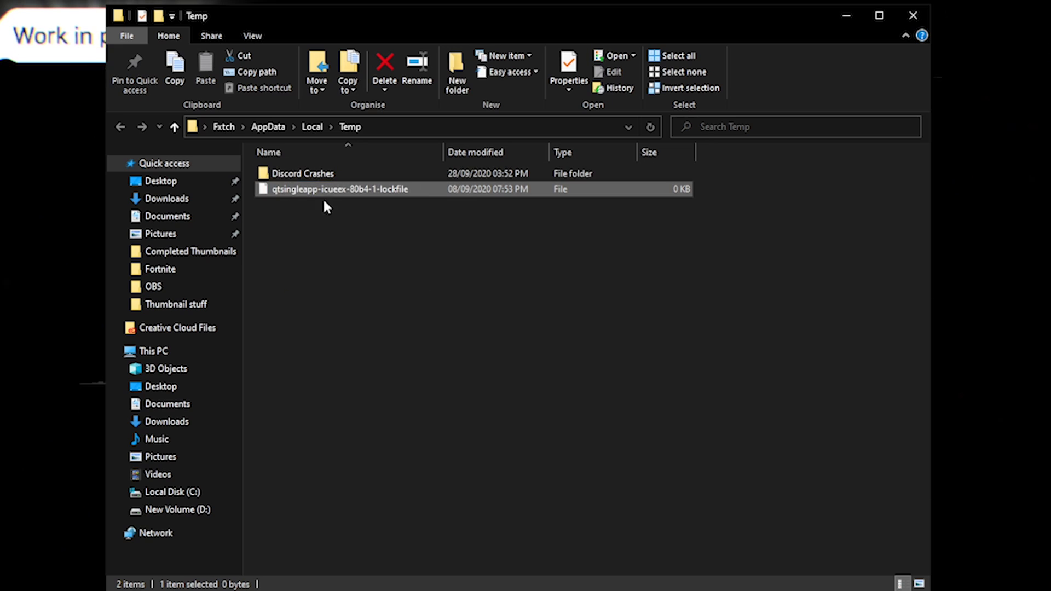
{"action": "left_click_drag", "start_coordinate": [354, 240], "coordinate": [318, 195]}
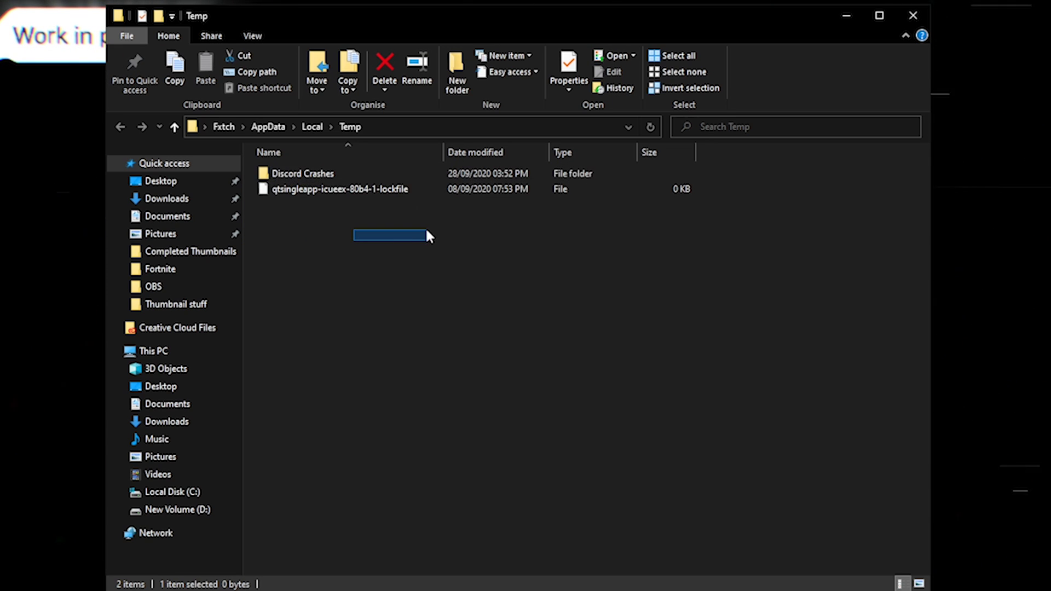
{"action": "left_click_drag", "start_coordinate": [427, 236], "coordinate": [301, 135]}
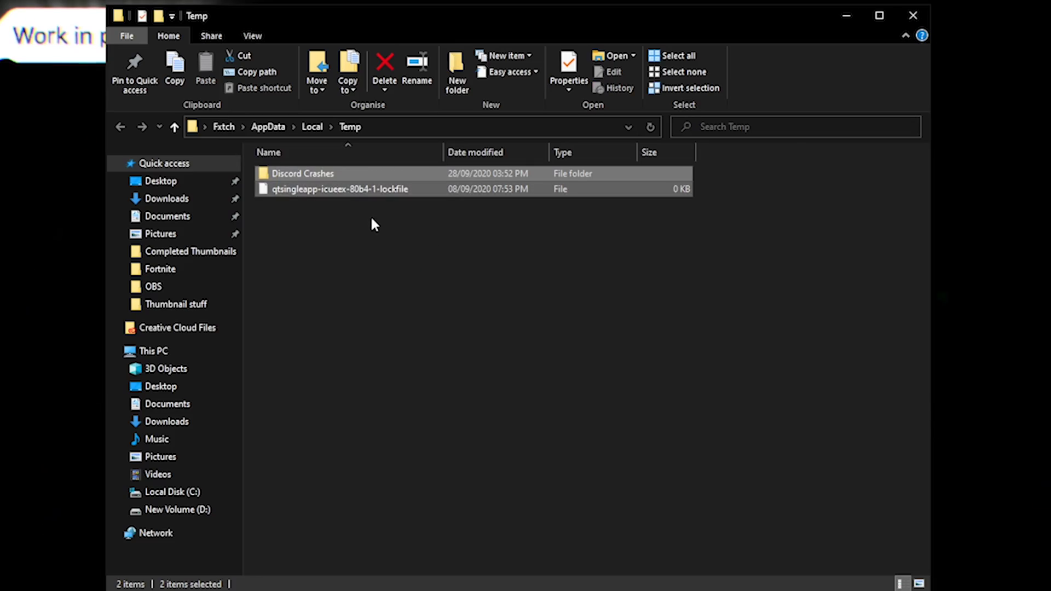
{"action": "left_click_drag", "start_coordinate": [336, 193], "coordinate": [396, 225]}
{"action": "left_click", "coordinate": [396, 225]}
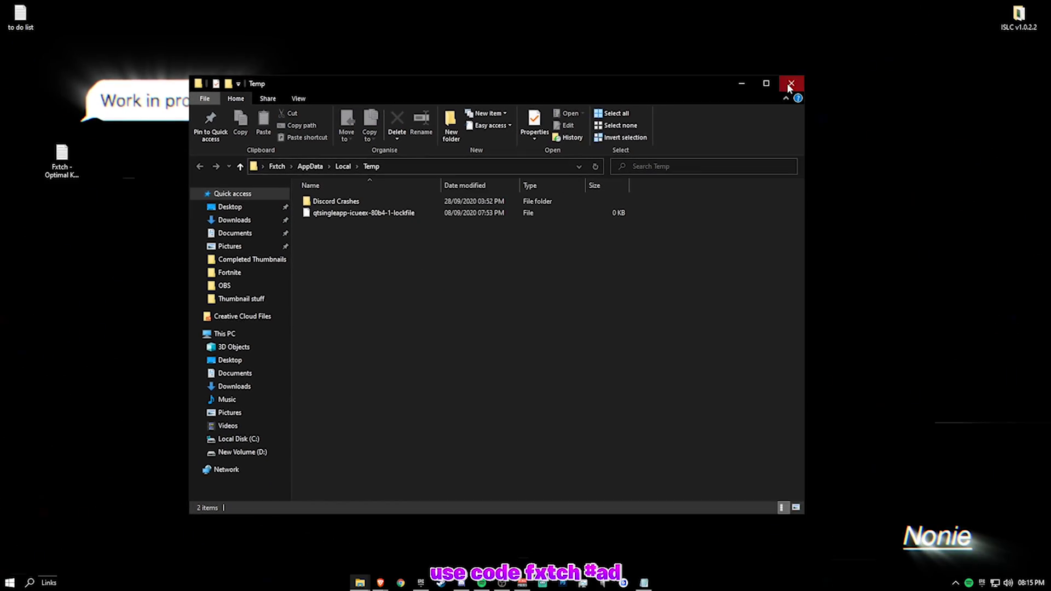
{"action": "left_click", "coordinate": [788, 84]}
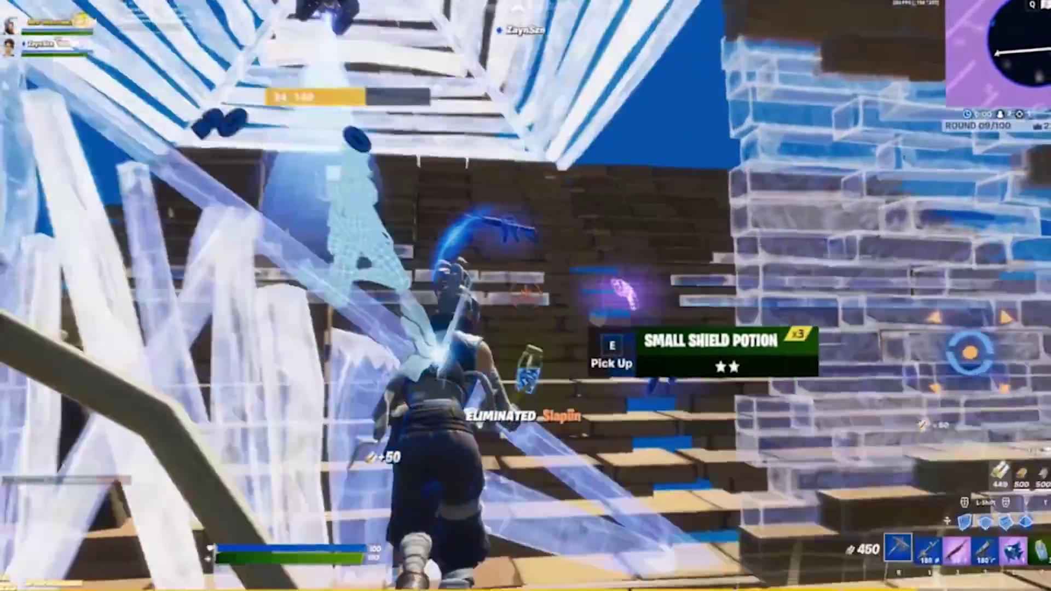